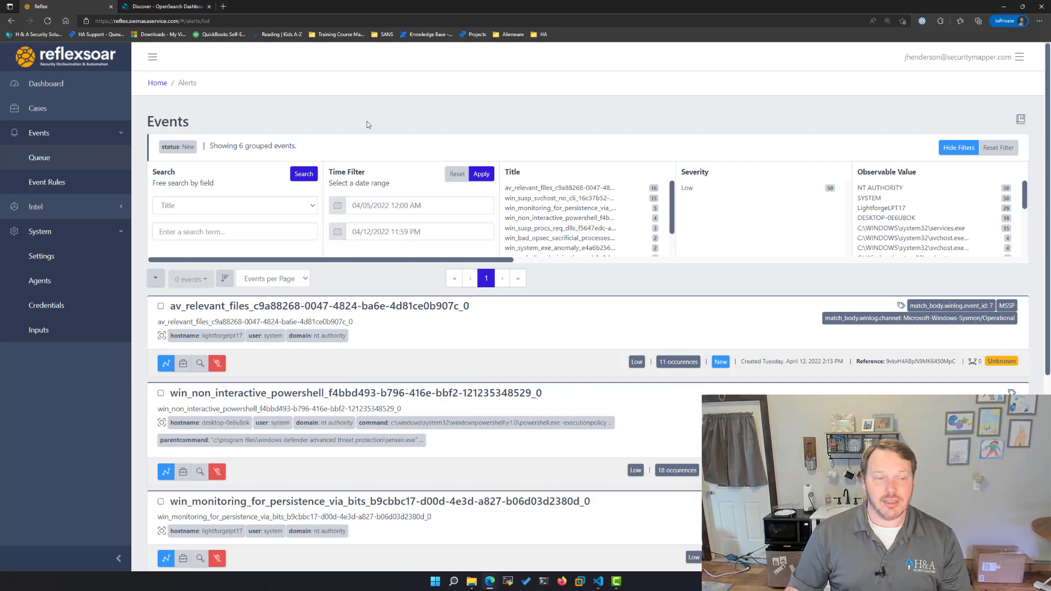
# - Switch to the OpenSearch Discover page listing Suricata alerts from logstash-suricata-*
pyautogui.click(176, 7)
pyautogui.scroll(15, 547, 293)
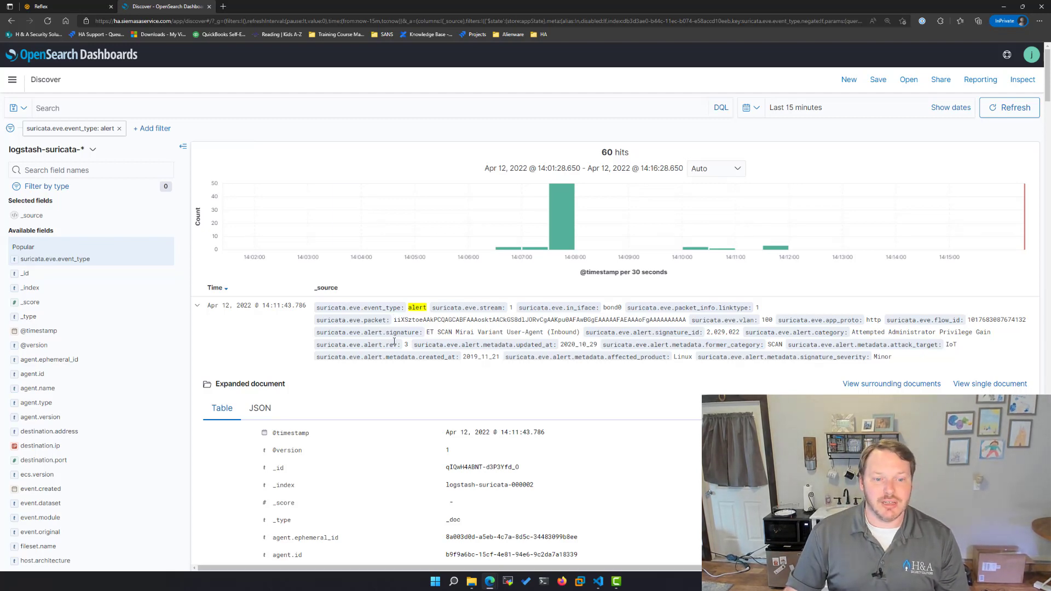
# - Inspect the alert document's destination.port and suricata.eve.alert.category fields
pyautogui.scroll(-5, 298, 206)
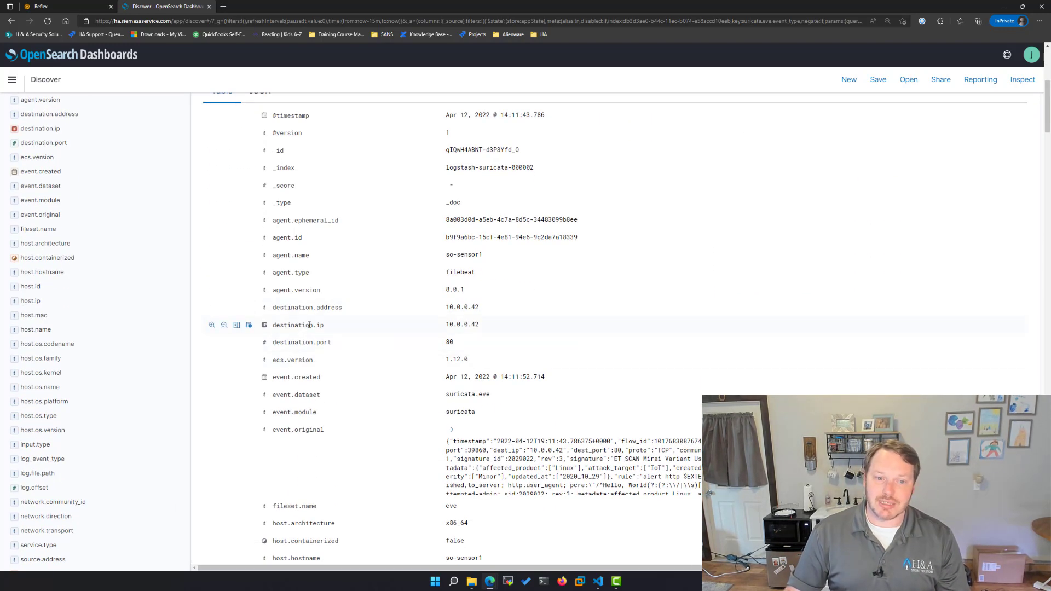
pyautogui.tripleClick(319, 343)
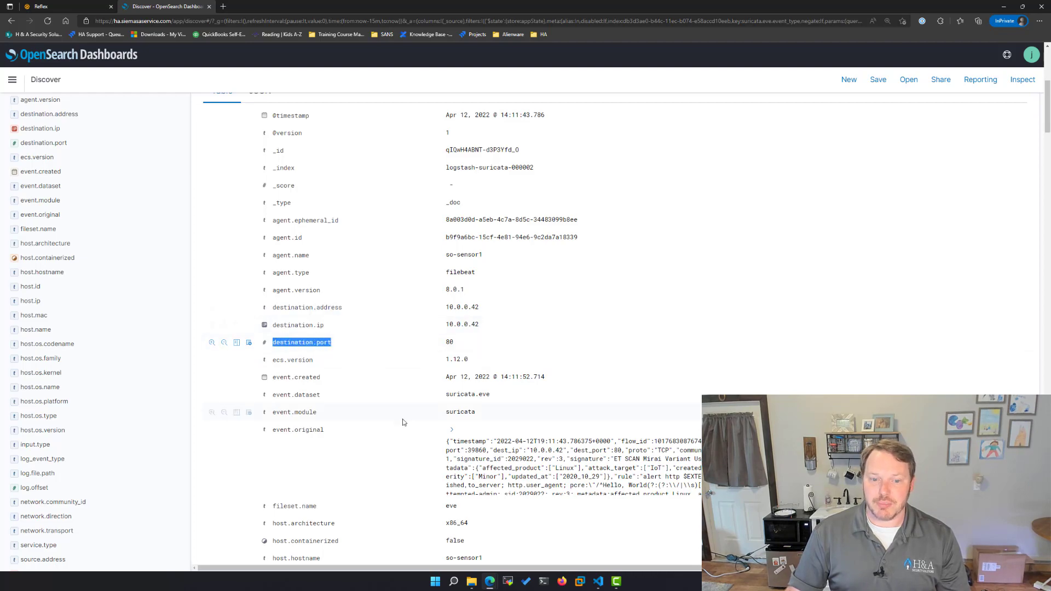
pyautogui.scroll(-1, 400, 421)
pyautogui.scroll(-7, 400, 424)
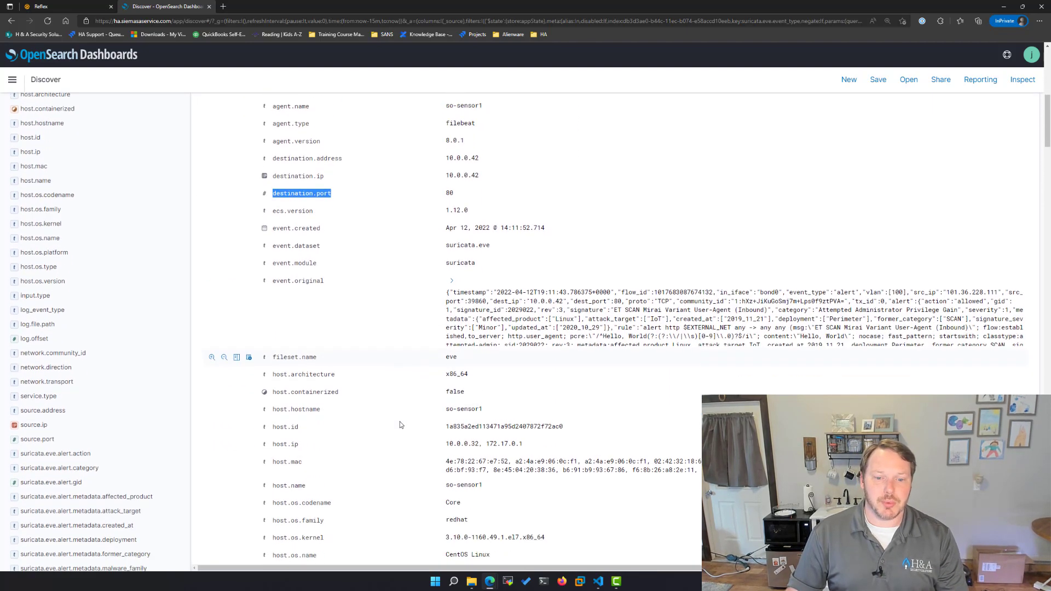
pyautogui.scroll(-1, 399, 425)
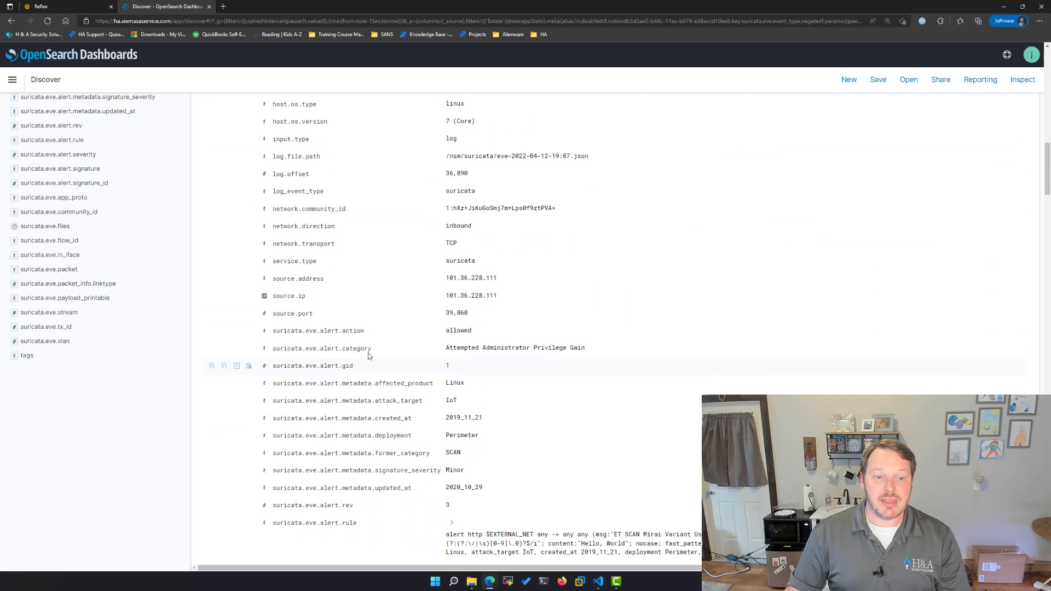
pyautogui.tripleClick(321, 348)
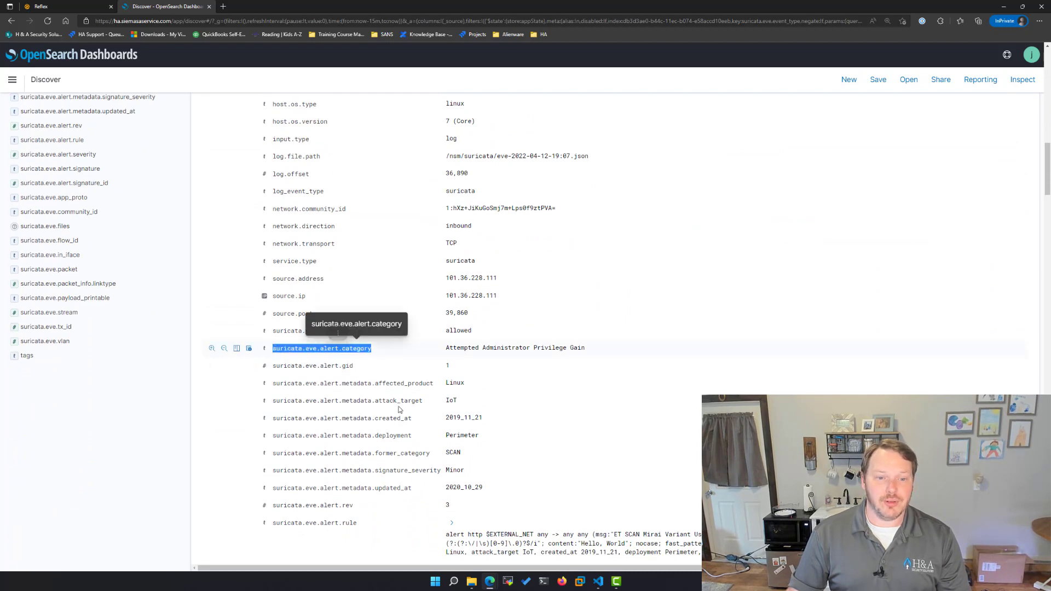
# - Review the alert's rule and signature values, then return to the Reflex events list
pyautogui.scroll(-2, 383, 394)
pyautogui.tripleClick(484, 378)
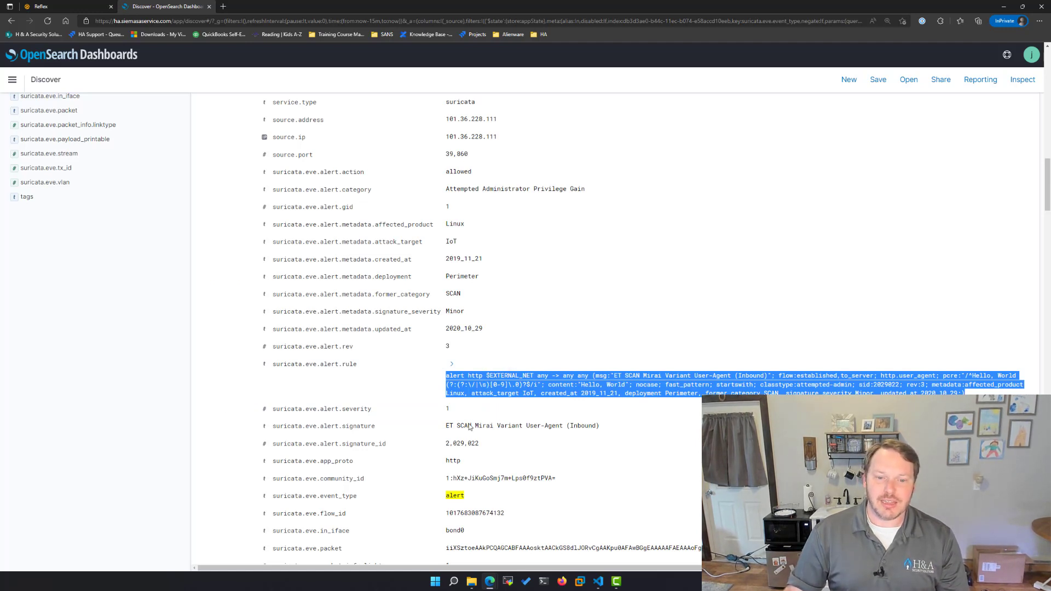
pyautogui.tripleClick(467, 427)
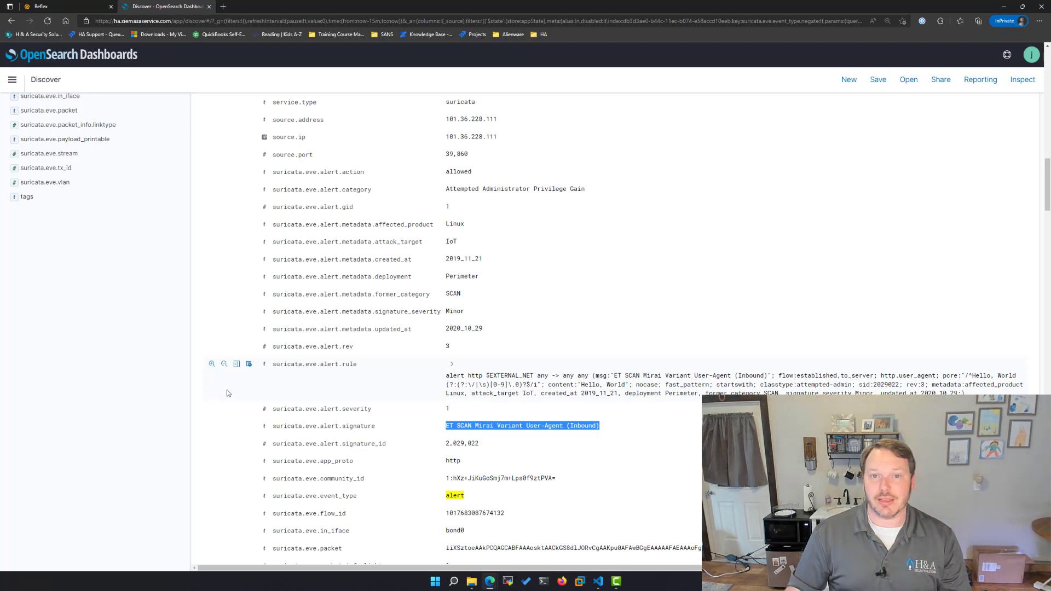
pyautogui.click(79, 6)
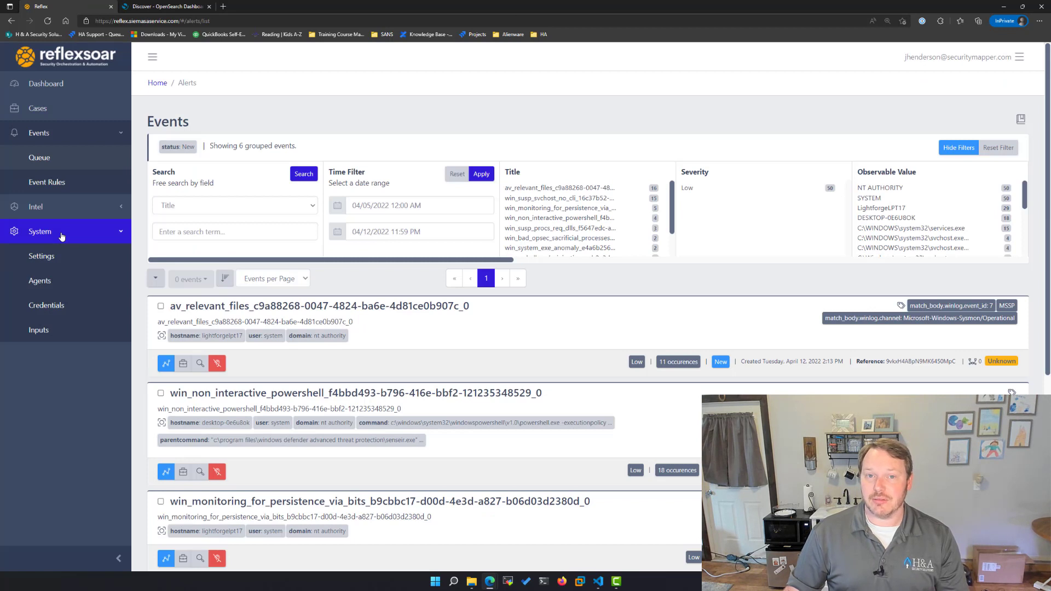
# - From the Inputs list, which holds HA Elastalert alerts, start creating a new input
pyautogui.click(47, 335)
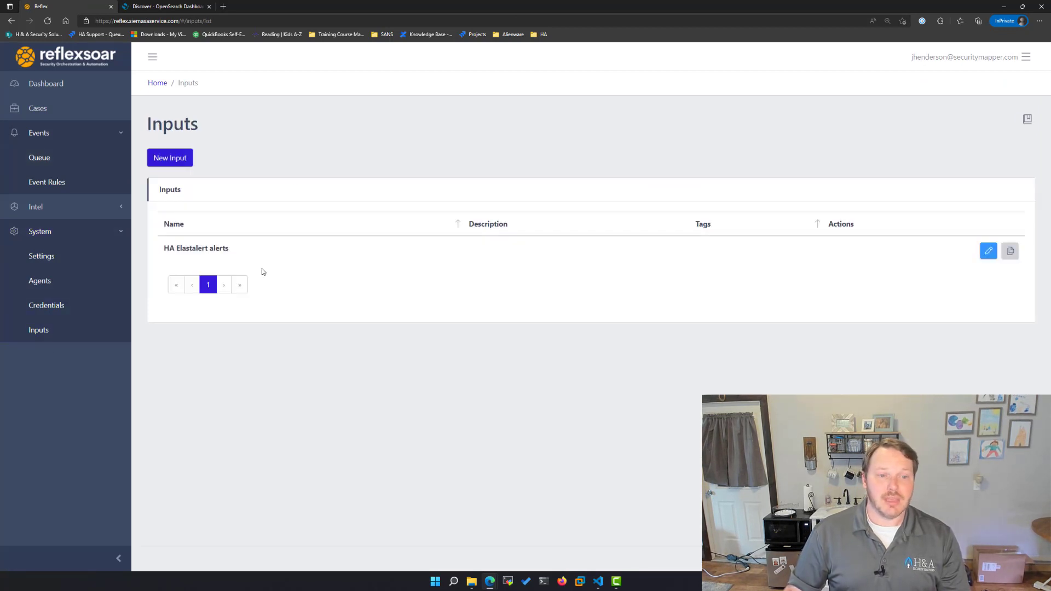
pyautogui.moveTo(237, 254); pyautogui.dragTo(163, 252)
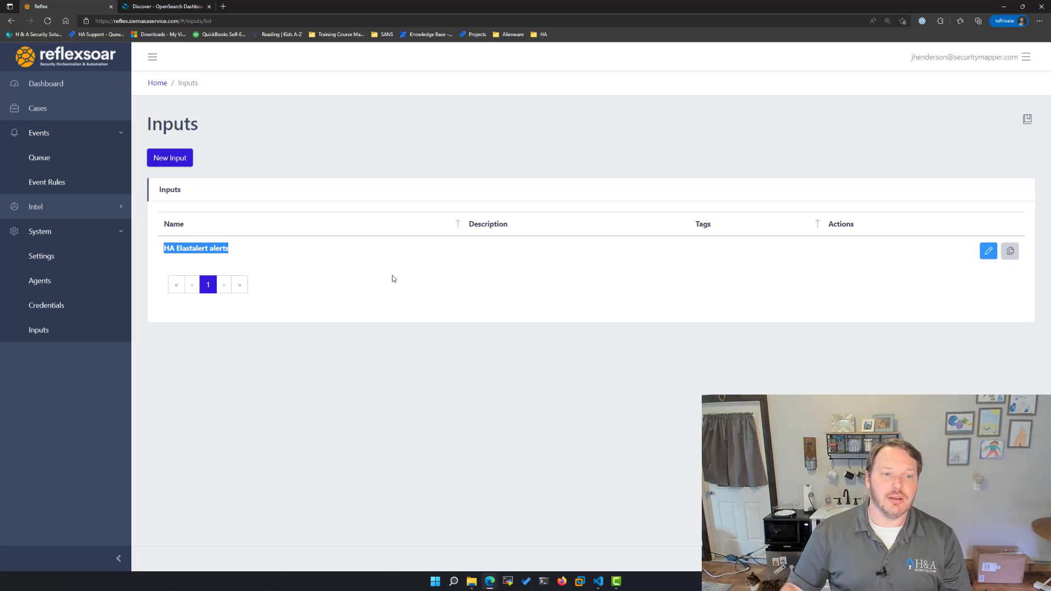
pyautogui.click(176, 162)
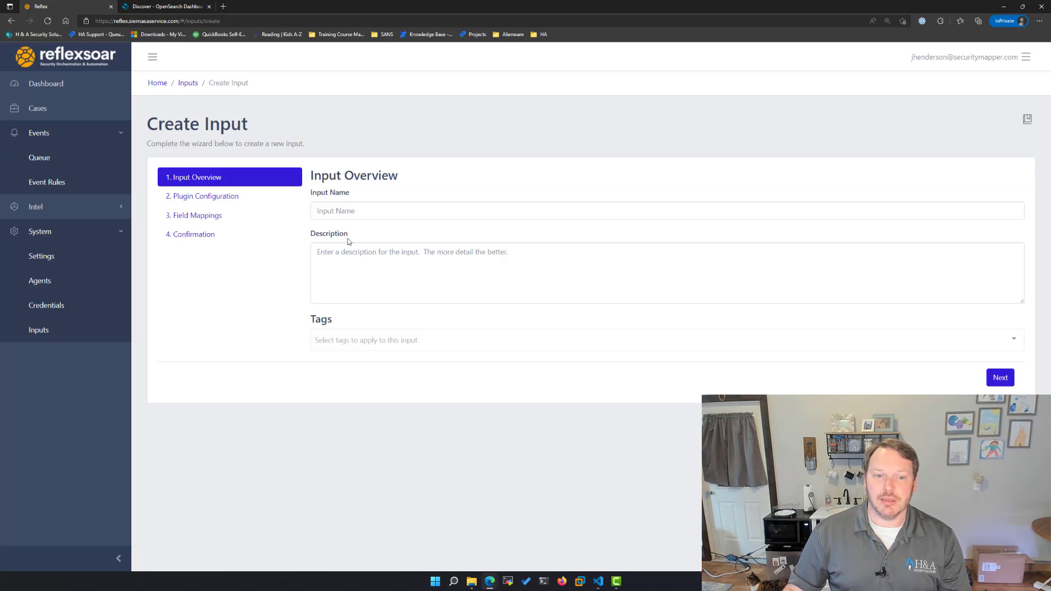
# - Name the input 'HA Suricata IDS Alerts', describe it as 'These are the alerts from the lab systems', tag it LAB
pyautogui.click(370, 213)
pyautogui.write('HA Suricata IDS Alerts')
pyautogui.press('Tab')
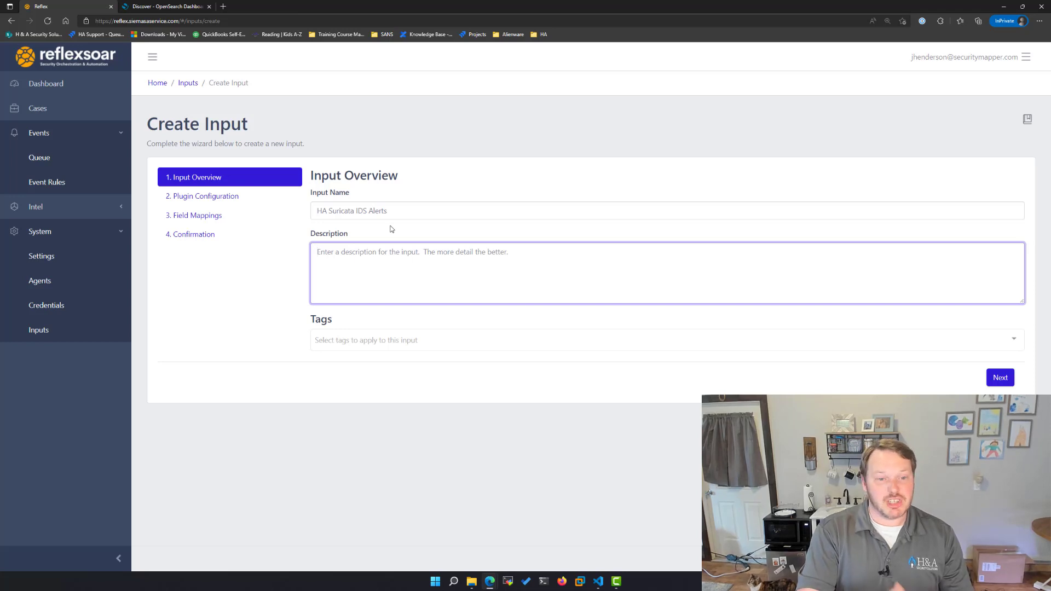
pyautogui.write('These are the alerts from the lab systems')
pyautogui.press('Tab')
pyautogui.write('LAB')
pyautogui.press('Return')
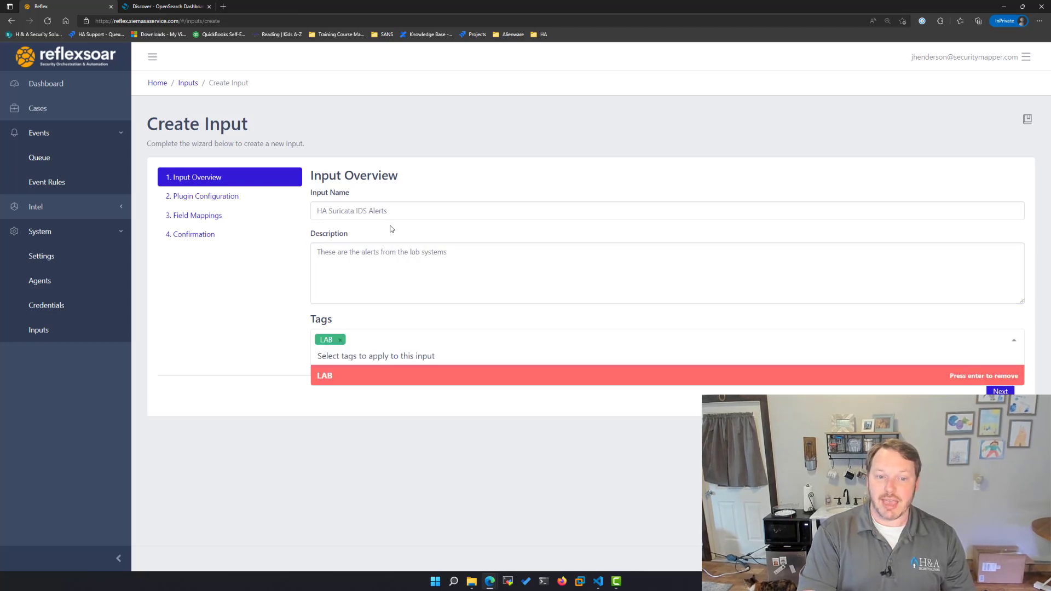
pyautogui.click(551, 184)
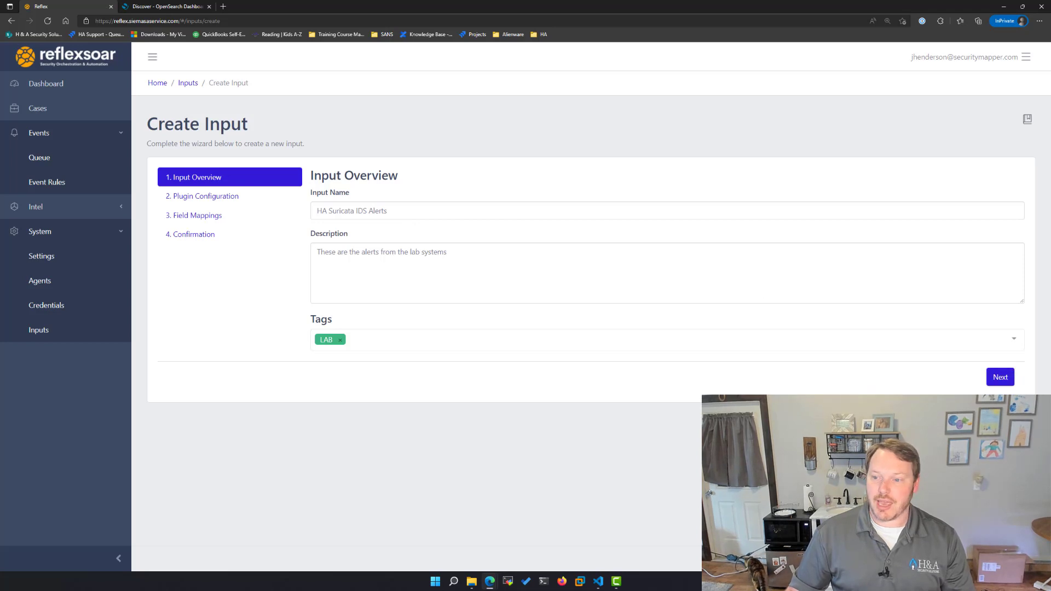
pyautogui.click(1000, 377)
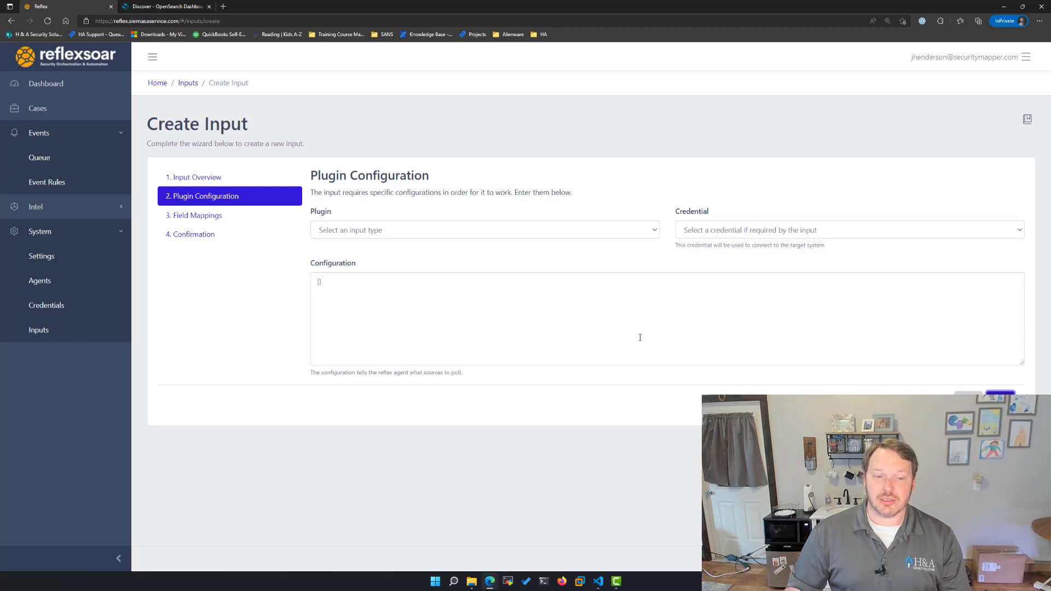
pyautogui.click(361, 233)
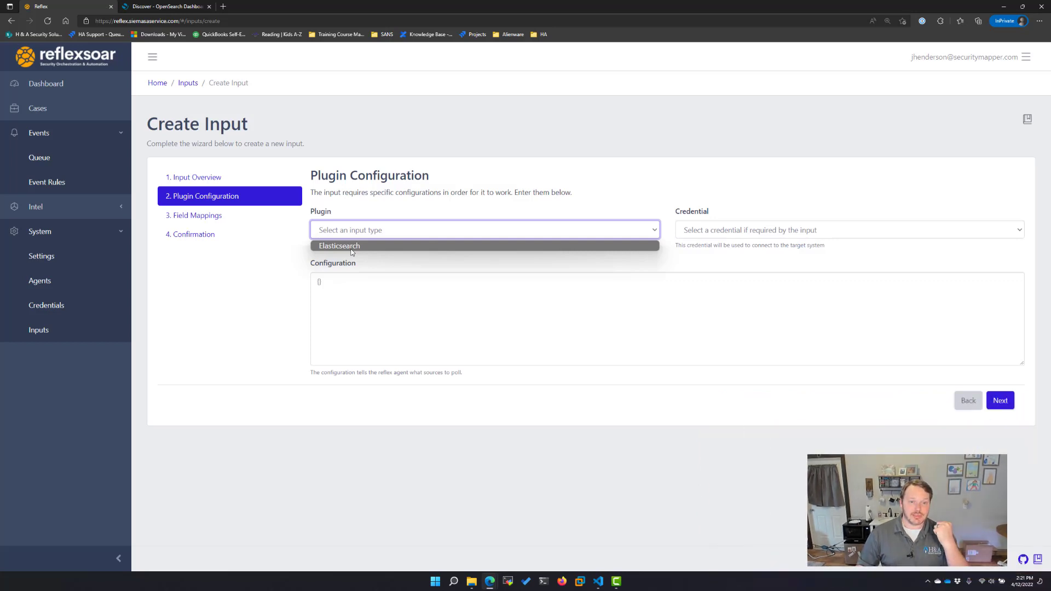
pyautogui.click(352, 247)
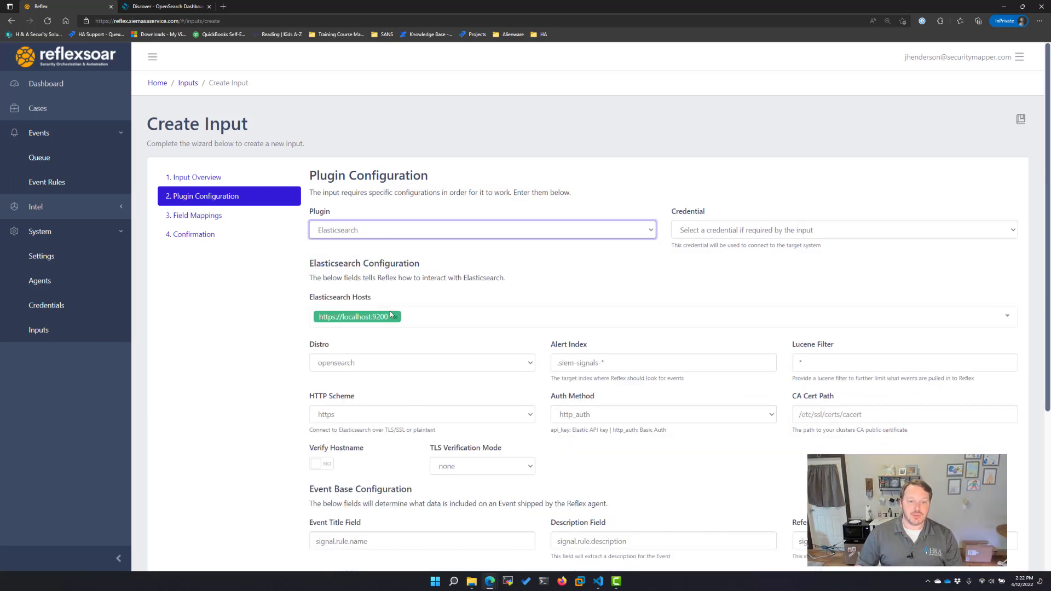
pyautogui.click(395, 317)
pyautogui.click(397, 321)
pyautogui.write('htt')
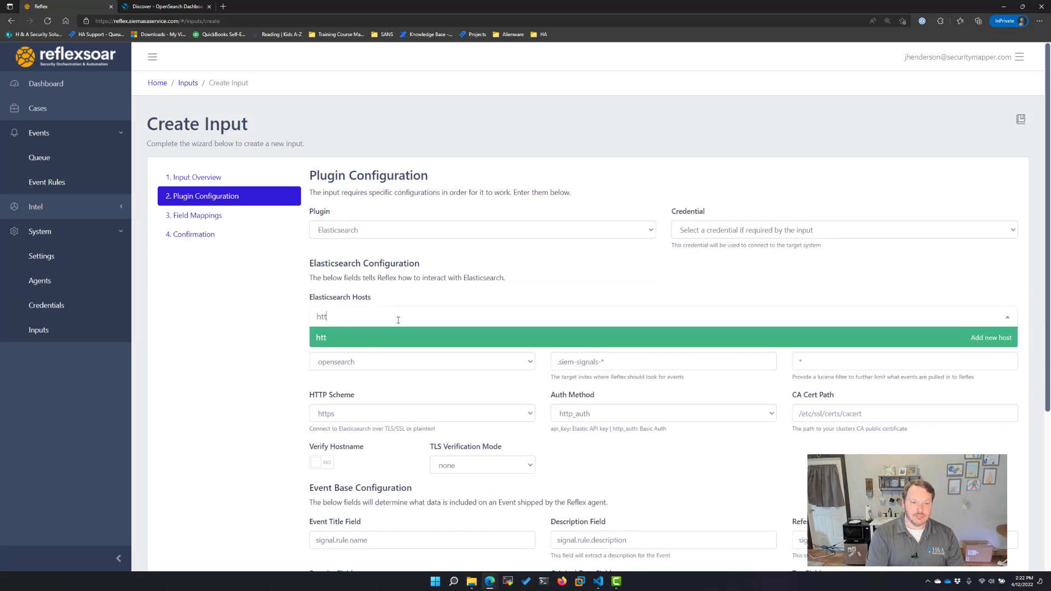
pyautogui.write('ps://client:9200')
pyautogui.press('Return')
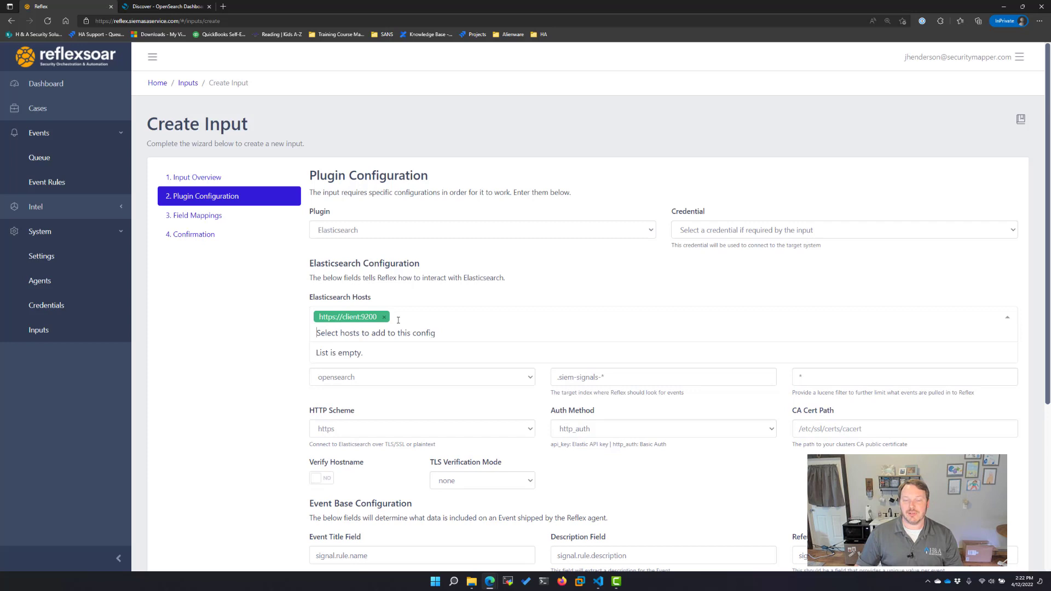
pyautogui.click(302, 349)
pyautogui.click(368, 366)
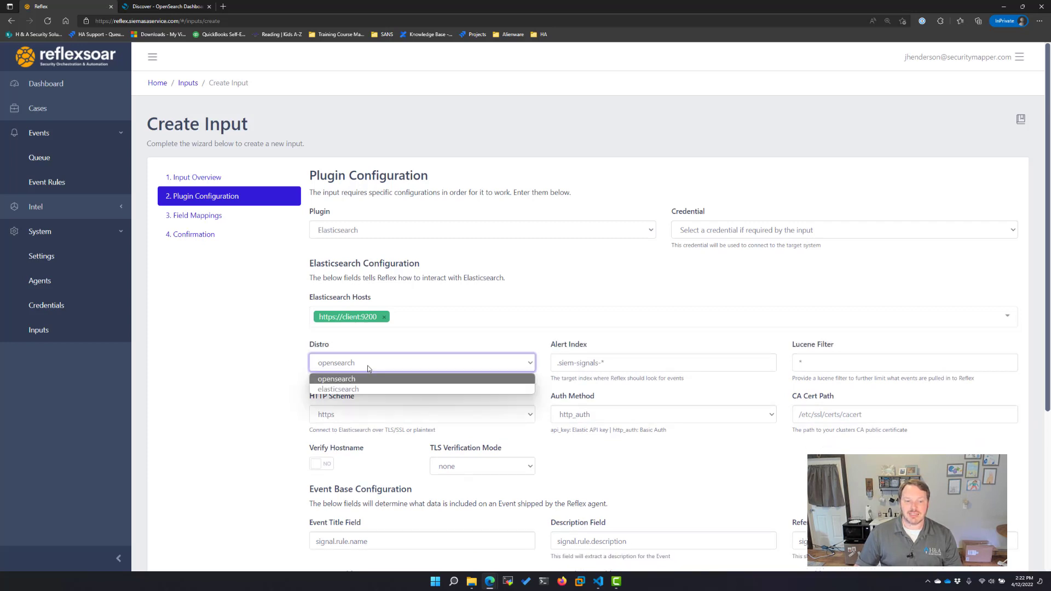
pyautogui.click(344, 380)
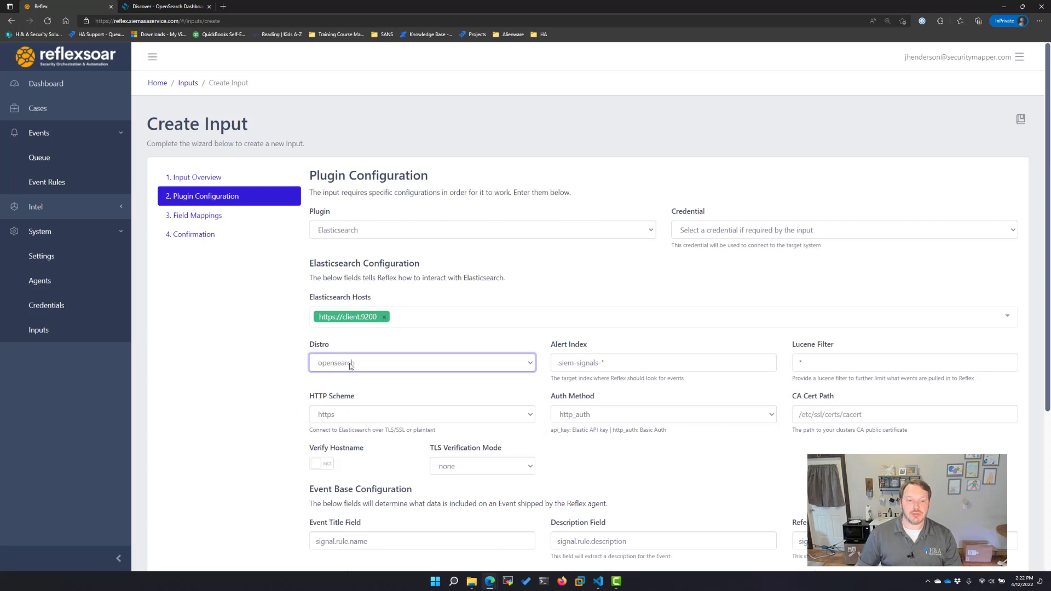
# - Set the alert index to logstash-suricata-*, checking the name against OpenSearch Discover
pyautogui.tripleClick(615, 366)
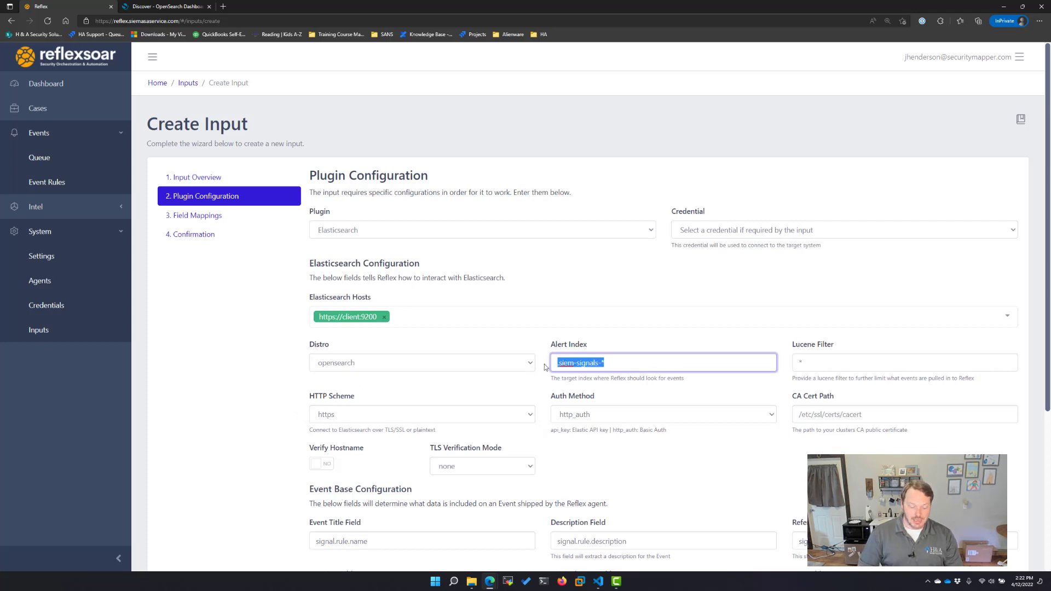
pyautogui.write('logstash-suricata-')
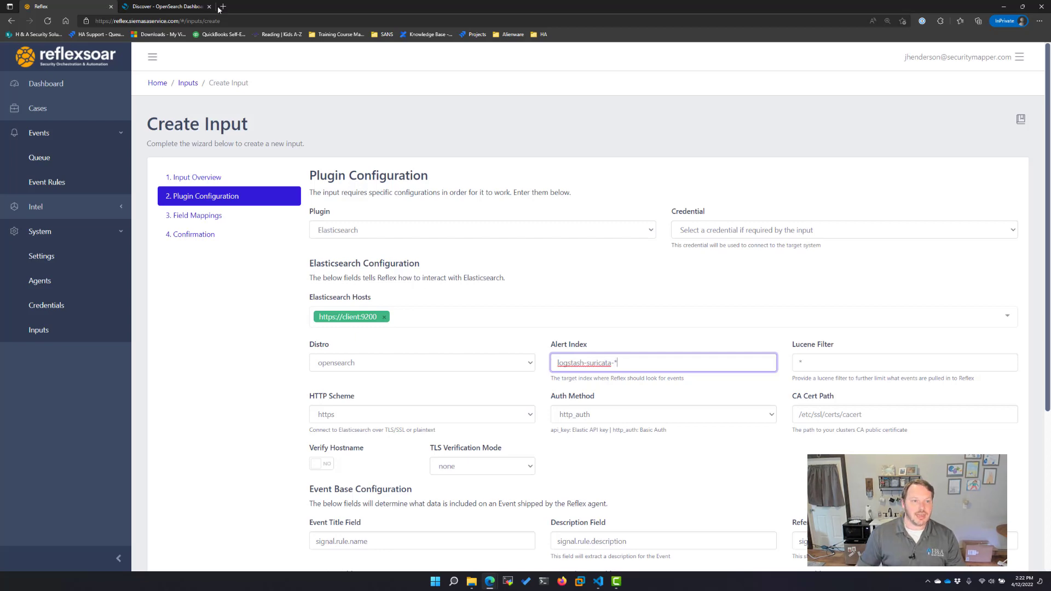
pyautogui.click(180, 7)
pyautogui.scroll(15, 70, 155)
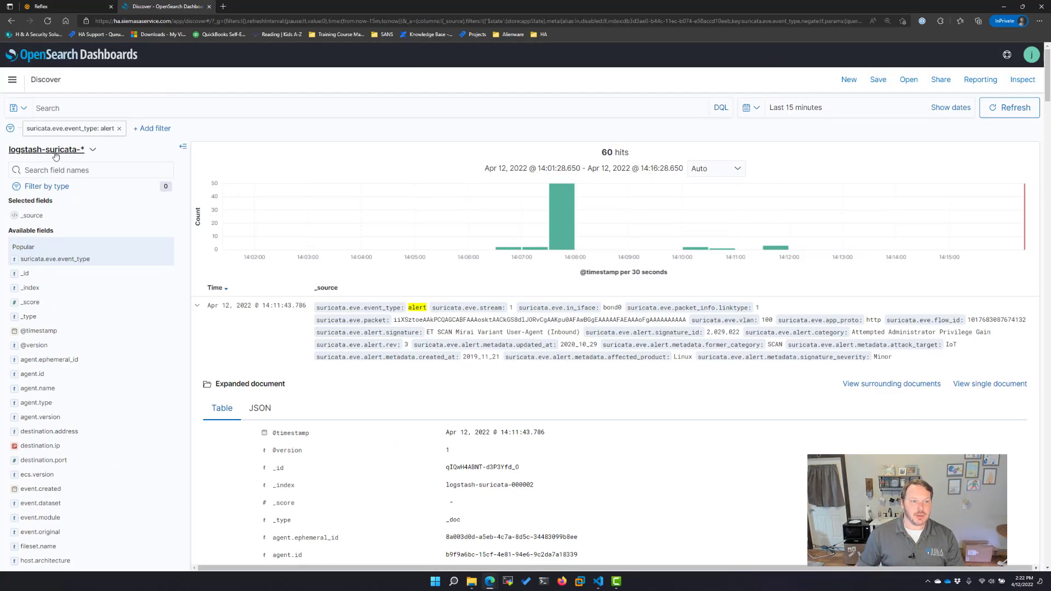
pyautogui.click(41, 7)
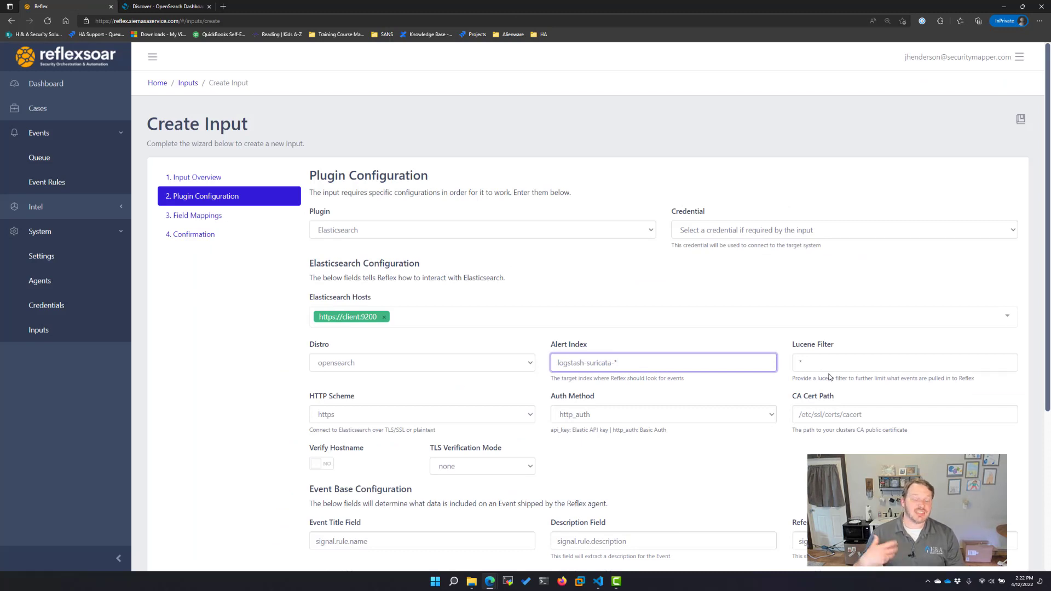
pyautogui.press('Tab')
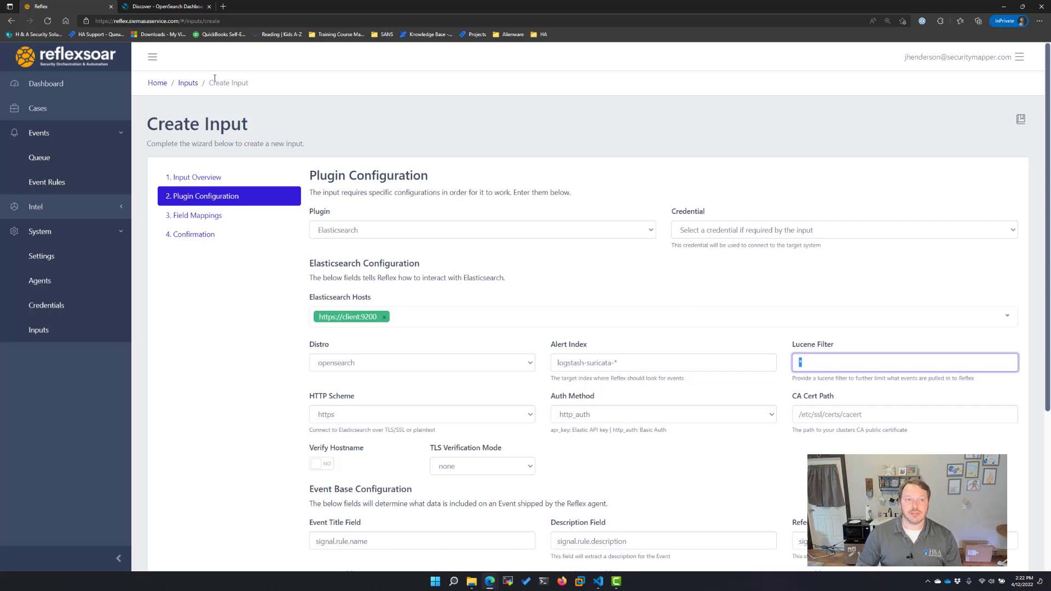
pyautogui.click(159, 8)
# - Set the Lucene filter to suricata.eve.event_type:alert, copying the field name from the alert document
pyautogui.scroll(-15, 413, 462)
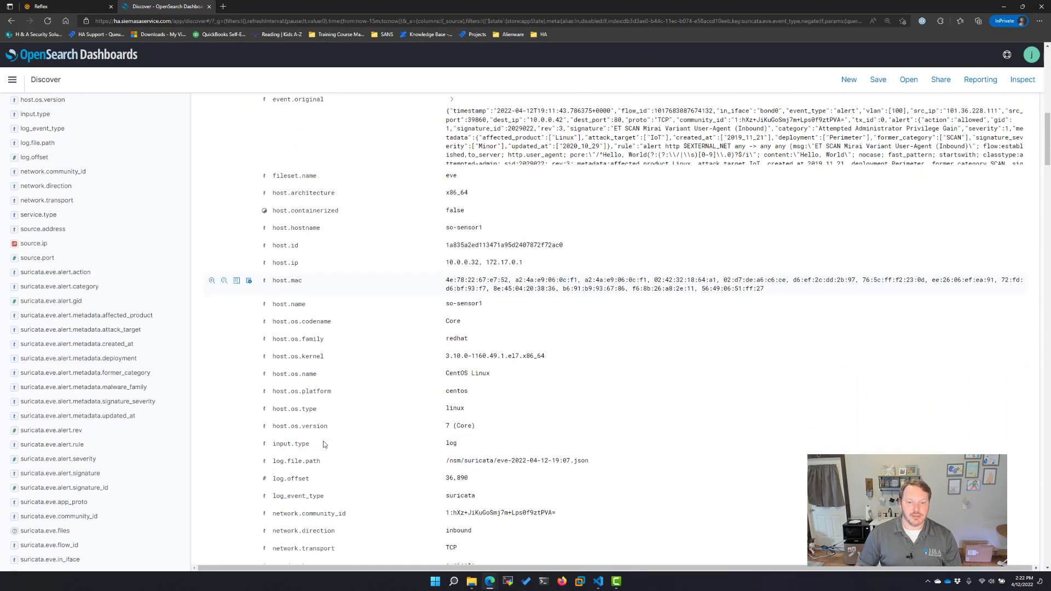
pyautogui.scroll(-7, 413, 463)
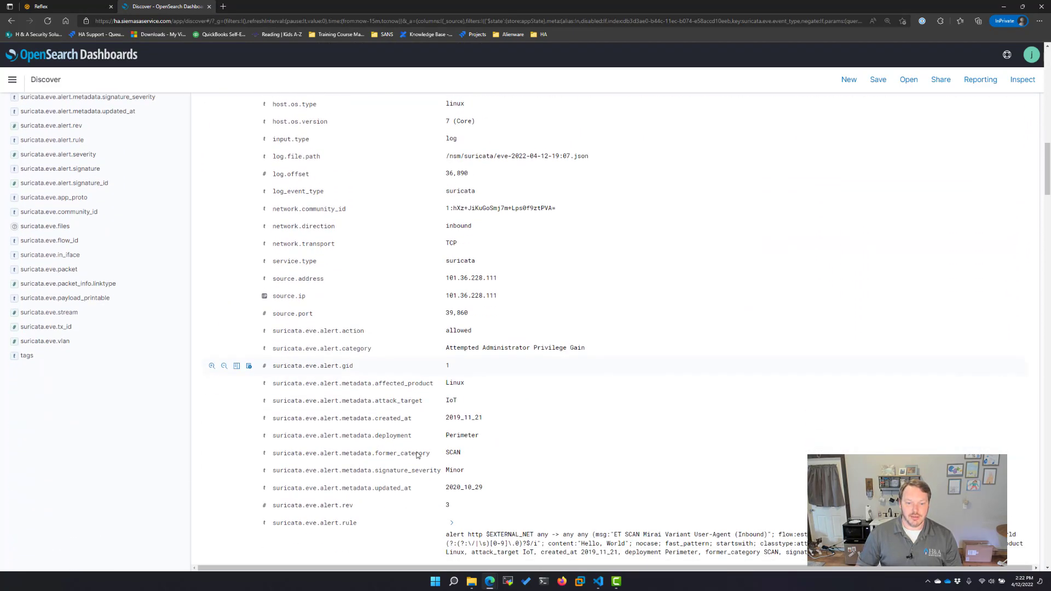
pyautogui.moveTo(378, 419); pyautogui.dragTo(271, 419)
pyautogui.hotkey('ctrl', 'c')
pyautogui.click(68, 10)
pyautogui.click(803, 363)
pyautogui.hotkey('ctrl', 'v')
pyautogui.write(':ale')
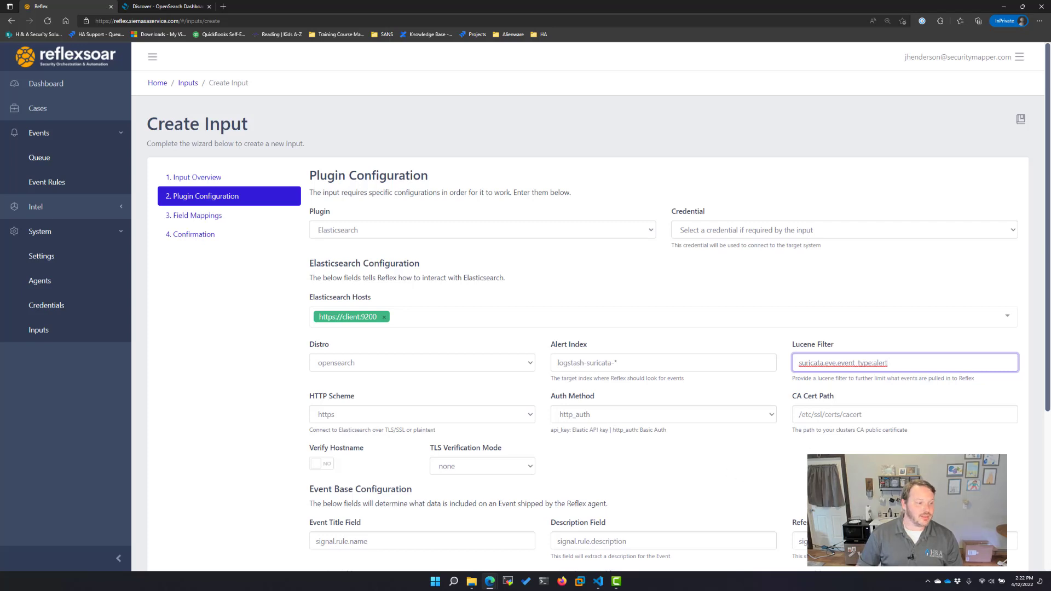
# - Enter the /cloud/cloud_configs/ CA certificate path and keep http_auth authentication
pyautogui.click(831, 417)
pyautogui.write('/cloud')
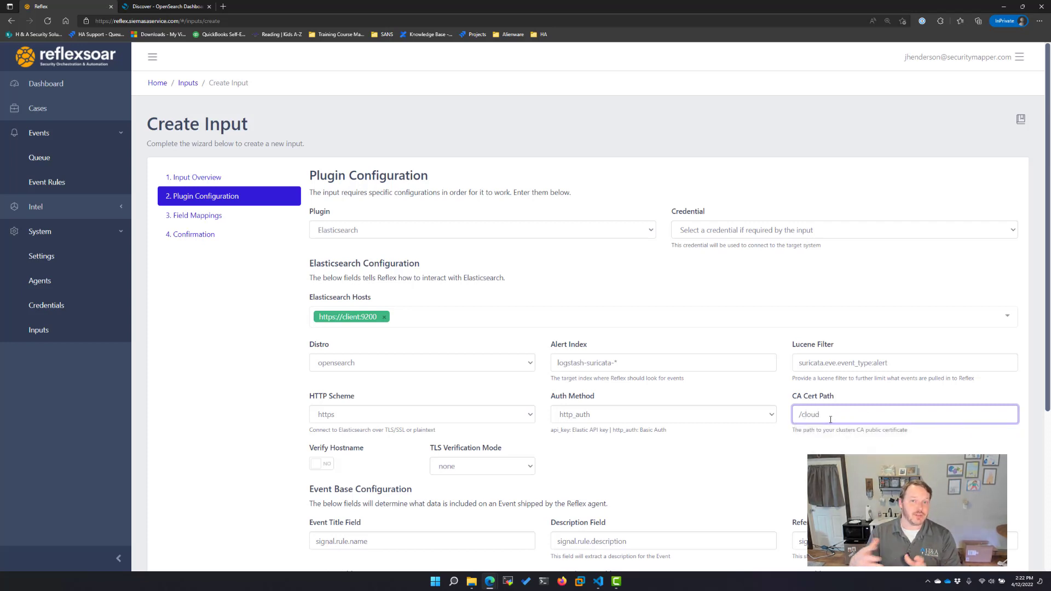
pyautogui.write('/cloud_configs/client/ha/ca/ca.rt')
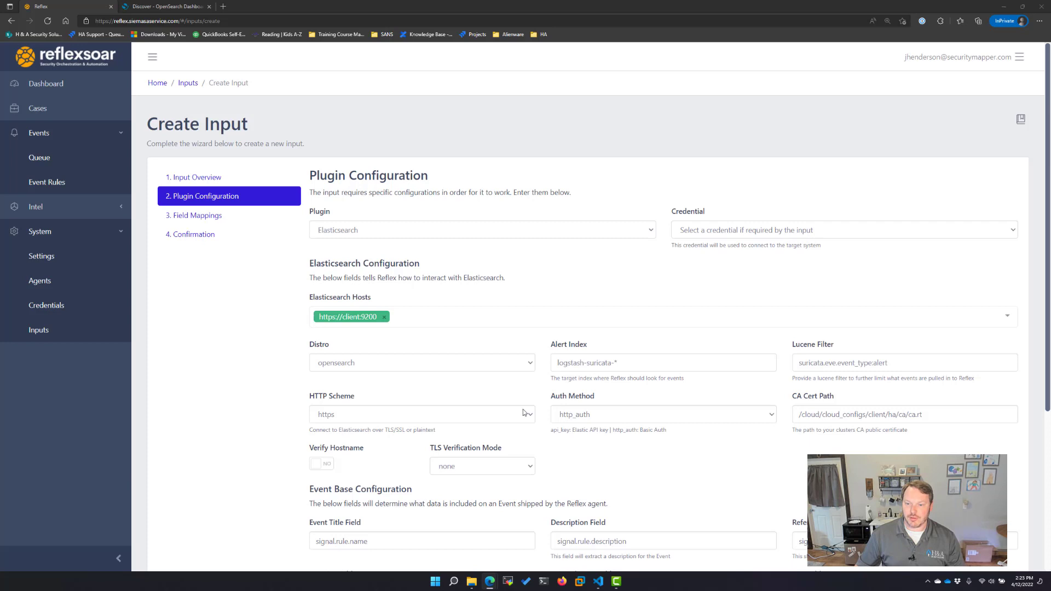
pyautogui.click(666, 419)
pyautogui.click(665, 416)
# - Turn hostname verification on, keep the https scheme, and set TLS verification mode to required
pyautogui.click(324, 466)
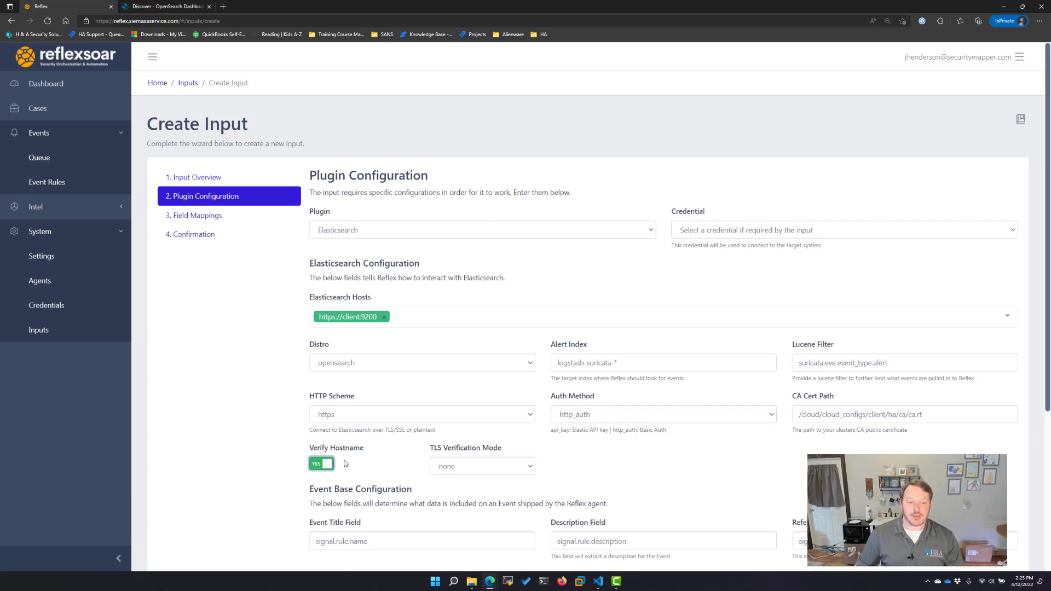
pyautogui.click(466, 469)
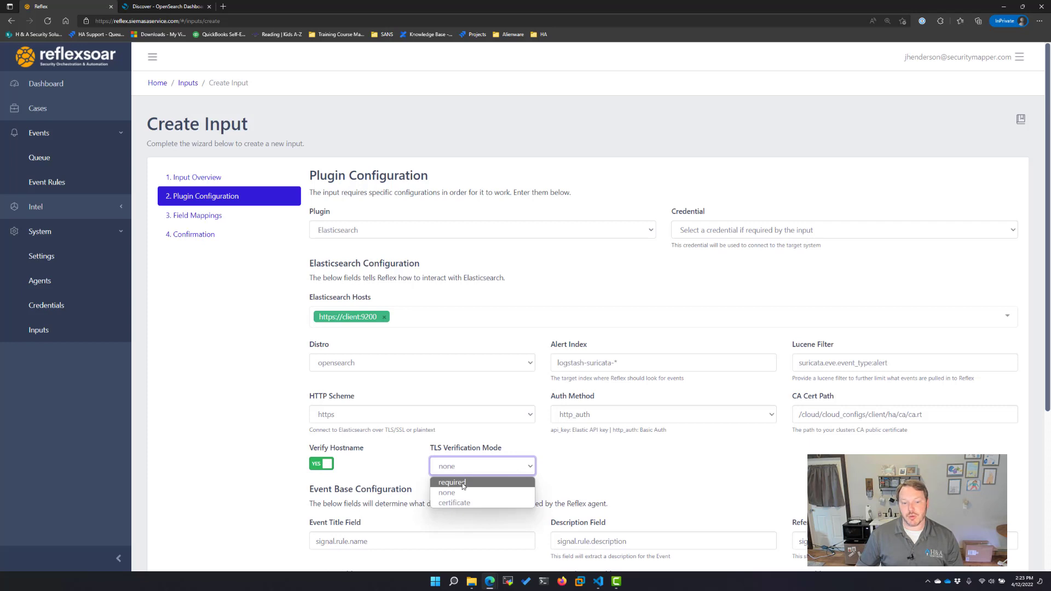
pyautogui.click(463, 484)
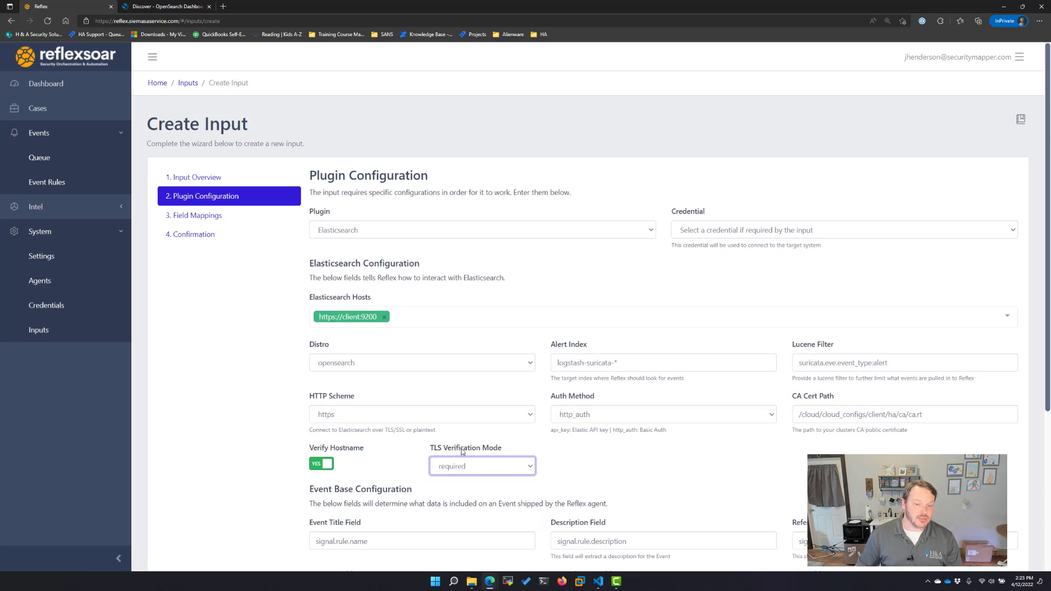
pyautogui.click(356, 423)
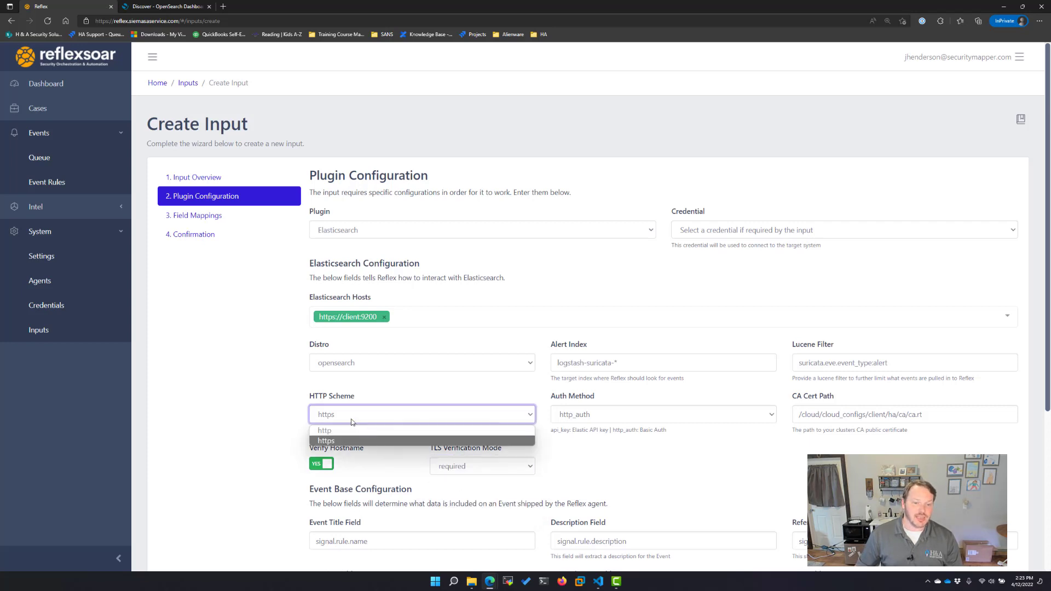
pyautogui.click(327, 441)
pyautogui.click(458, 471)
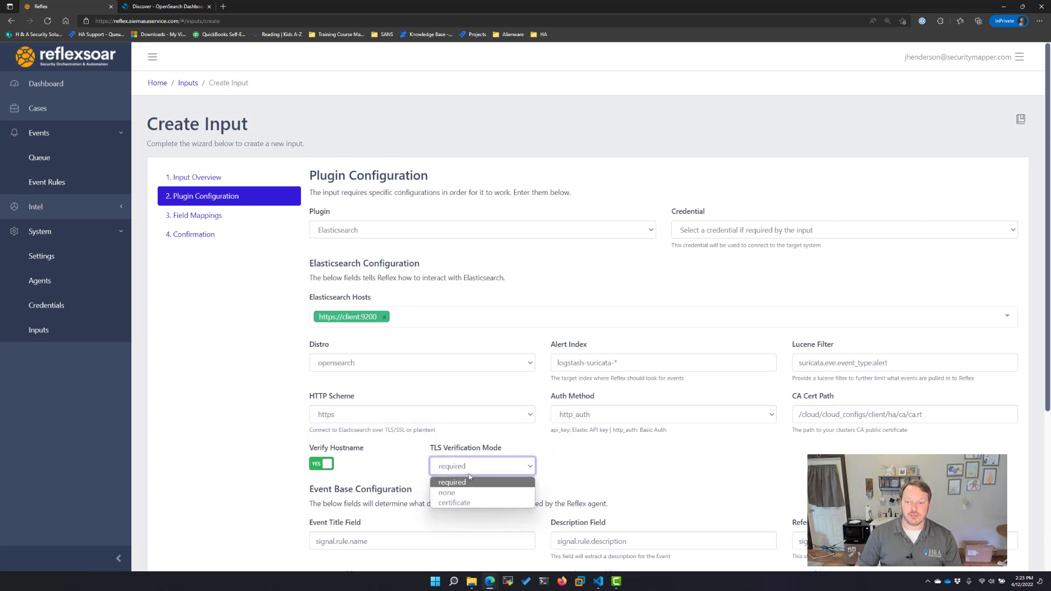
pyautogui.click(580, 454)
pyautogui.scroll(-3, 581, 454)
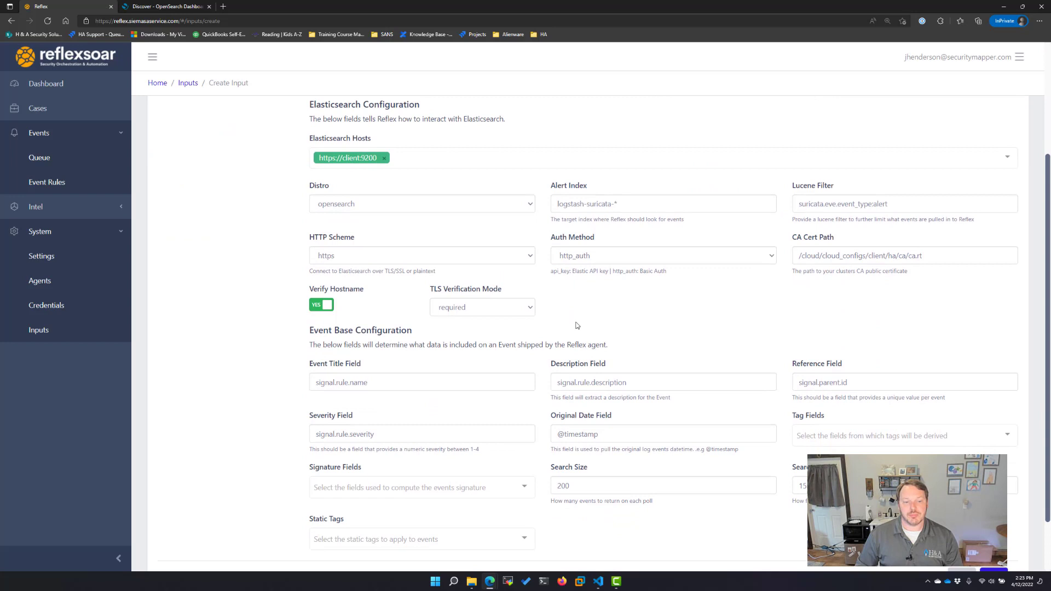
# - Set the event title field to suricata.eve.alert.signature, copied from the alert document
pyautogui.scroll(-2, 514, 403)
pyautogui.scroll(3, 493, 397)
pyautogui.scroll(-1, 447, 387)
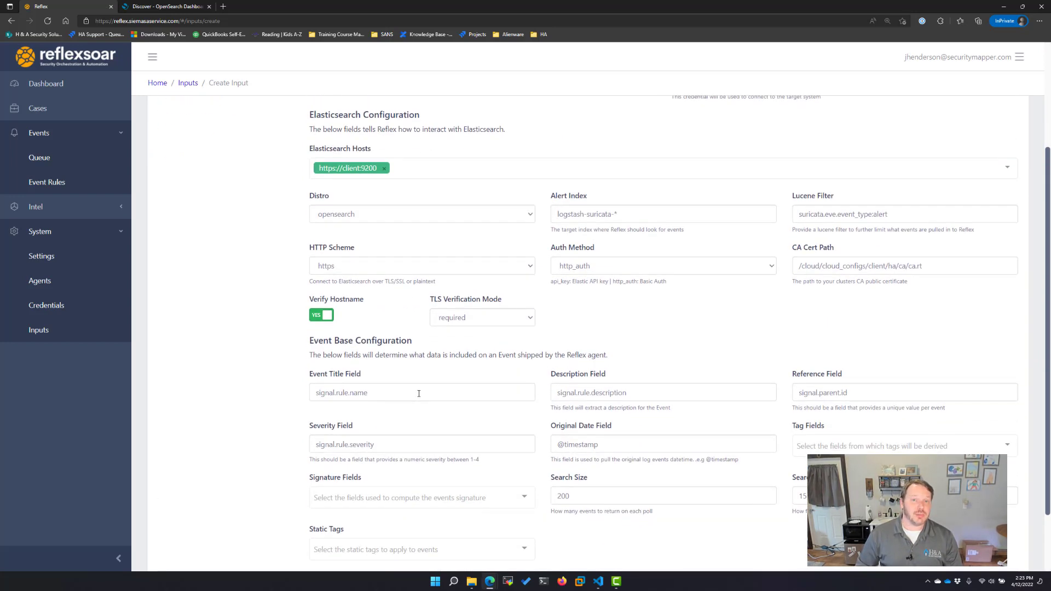
pyautogui.scroll(-2, 391, 406)
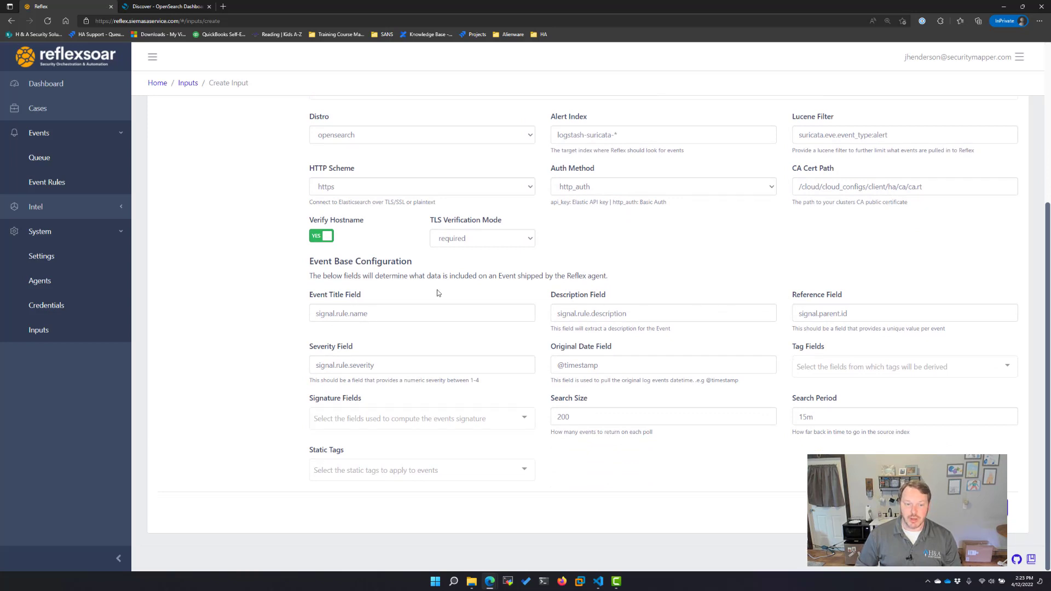
pyautogui.tripleClick(338, 299)
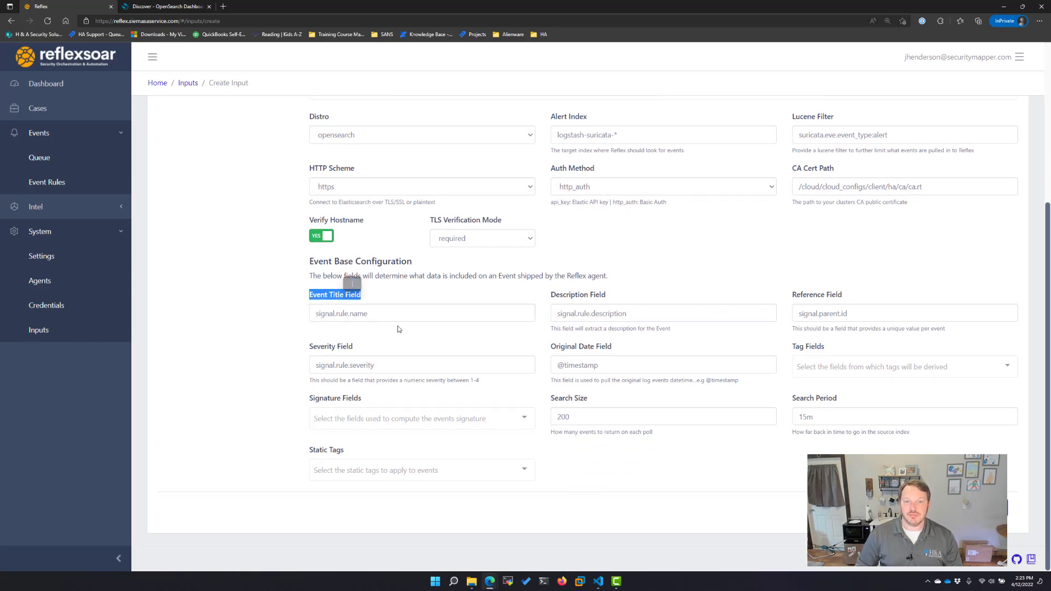
pyautogui.click(155, 9)
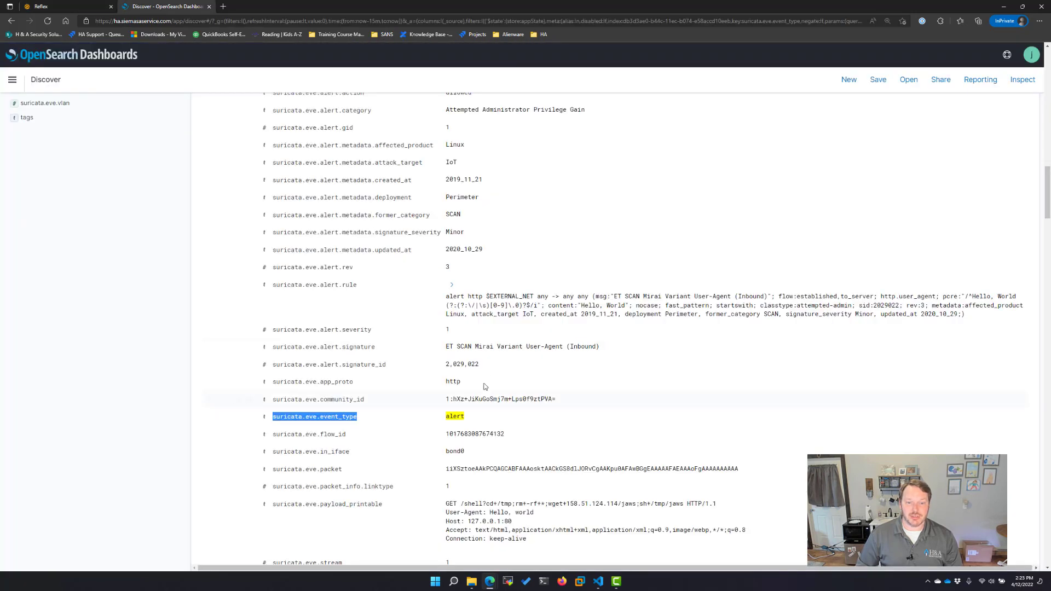
pyautogui.tripleClick(486, 347)
pyautogui.moveTo(383, 348); pyautogui.dragTo(262, 355)
pyautogui.hotkey('ctrl', 'c')
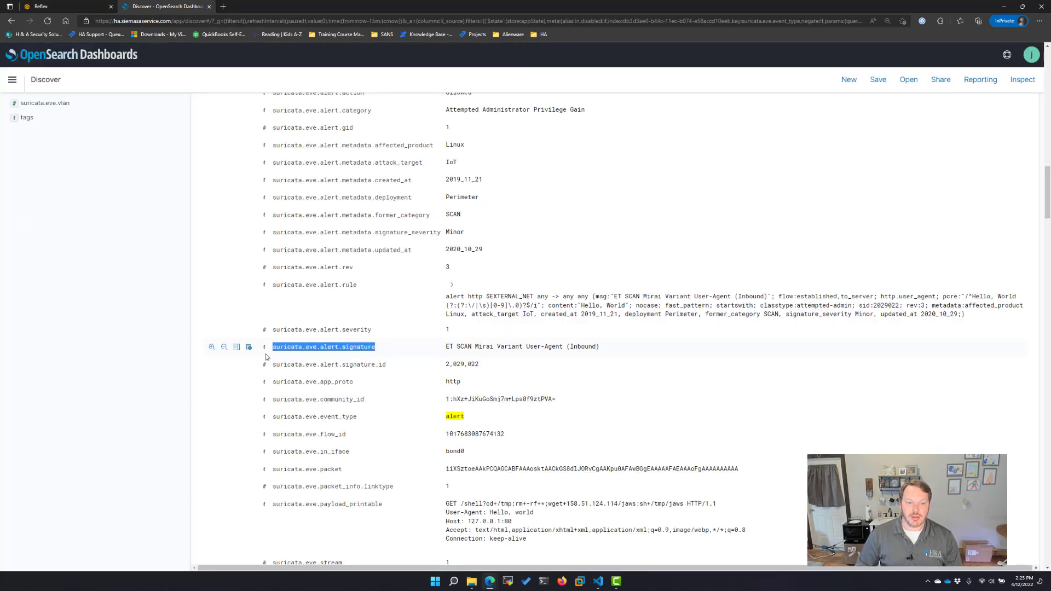
pyautogui.hotkey('ctrl', 'shift', 'Tab')
pyautogui.click(405, 315)
pyautogui.hotkey('ctrl', 'v')
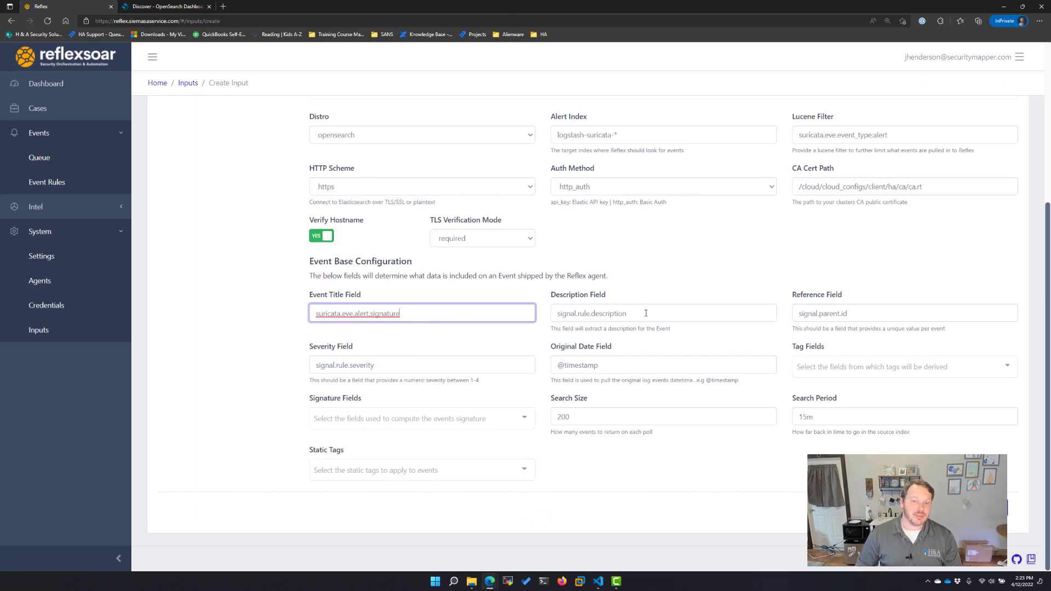
# - Replace the description field with suricata.eve.alert.rule
pyautogui.moveTo(648, 312); pyautogui.dragTo(547, 323)
pyautogui.hotkey('ctrl', 'Tab')
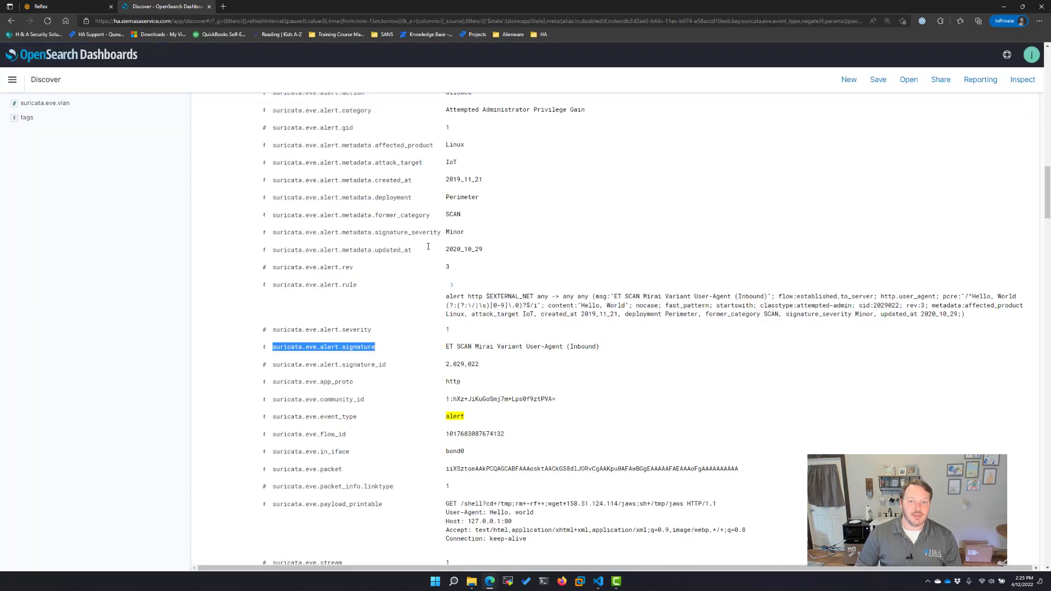
pyautogui.doubleClick(331, 286)
pyautogui.hotkey('ctrl', 'c')
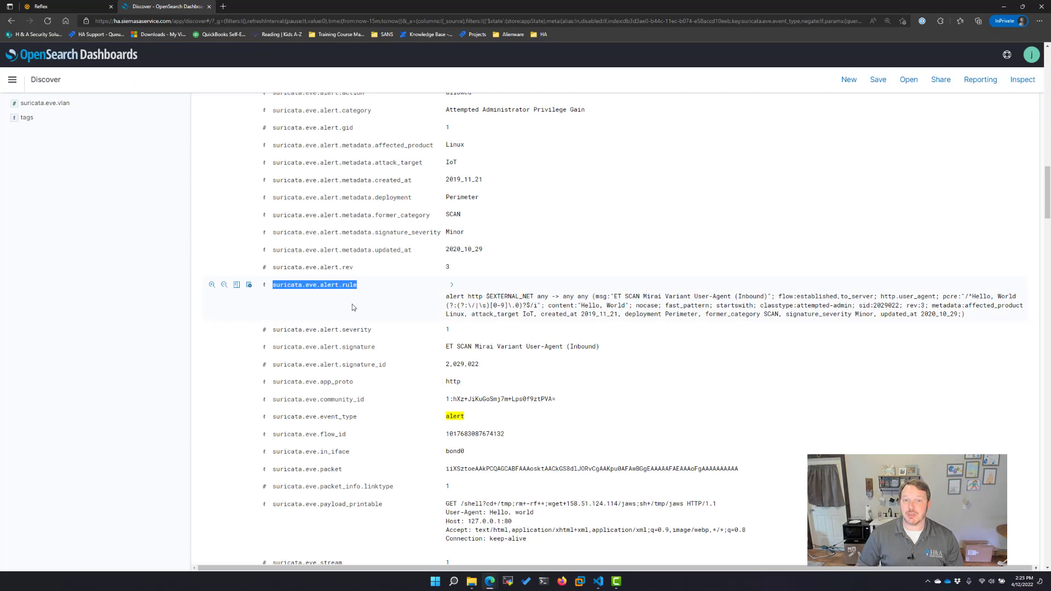
pyautogui.hotkey('ctrl', 'Tab')
pyautogui.hotkey('ctrl', 'v')
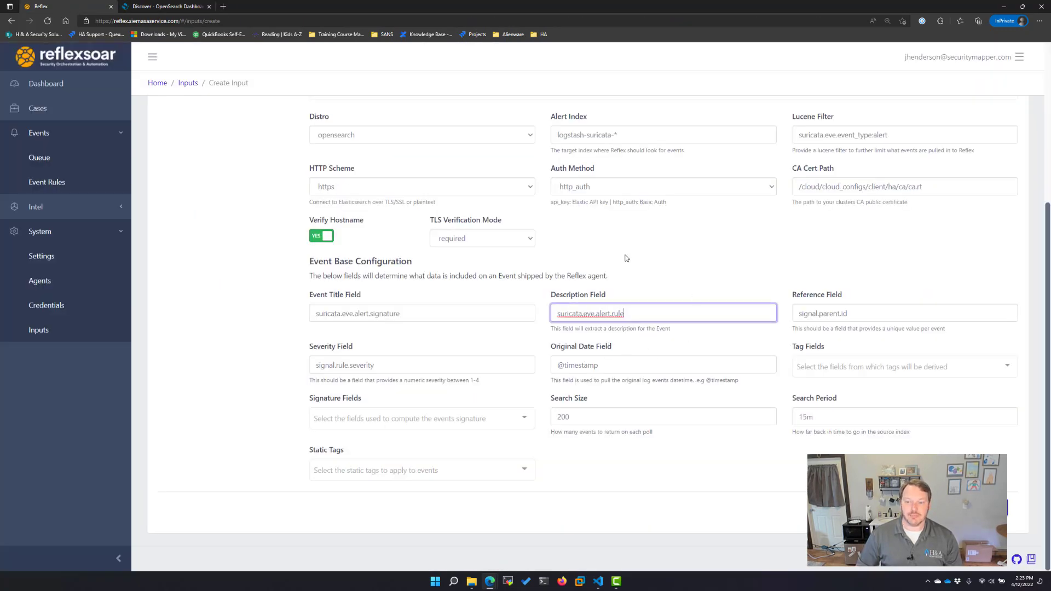
pyautogui.click(876, 315)
pyautogui.moveTo(875, 315); pyautogui.dragTo(788, 324)
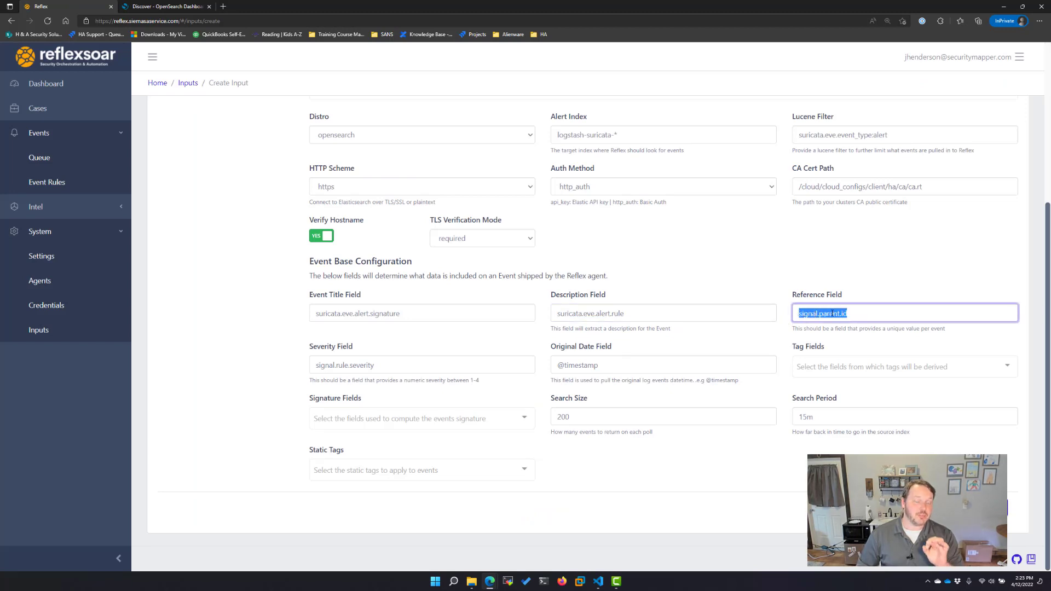
# - Set the reference field to _id, copied from the alert document
pyautogui.click(164, 6)
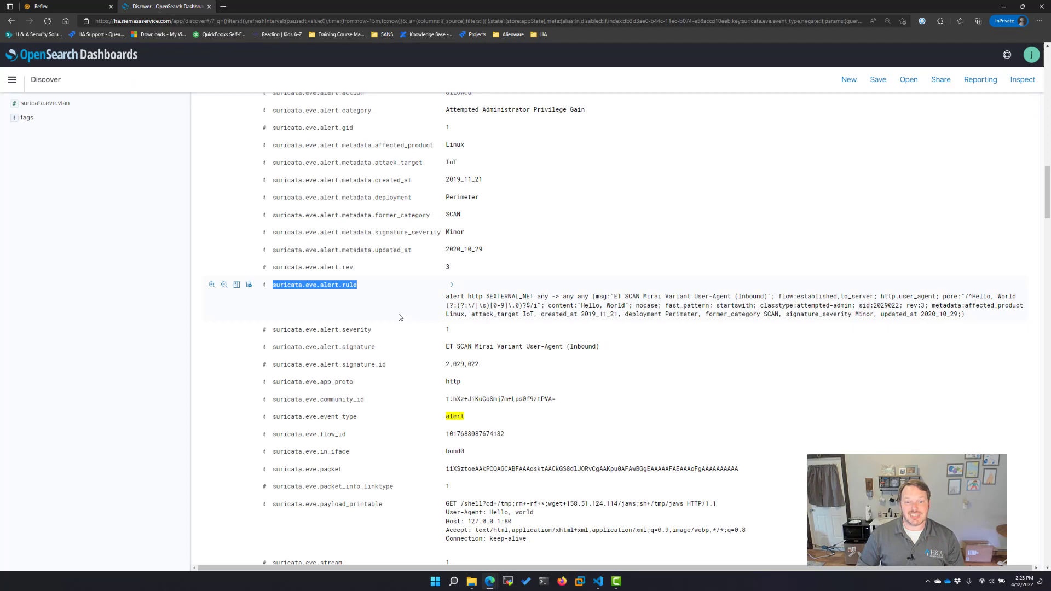
pyautogui.scroll(20, 406, 309)
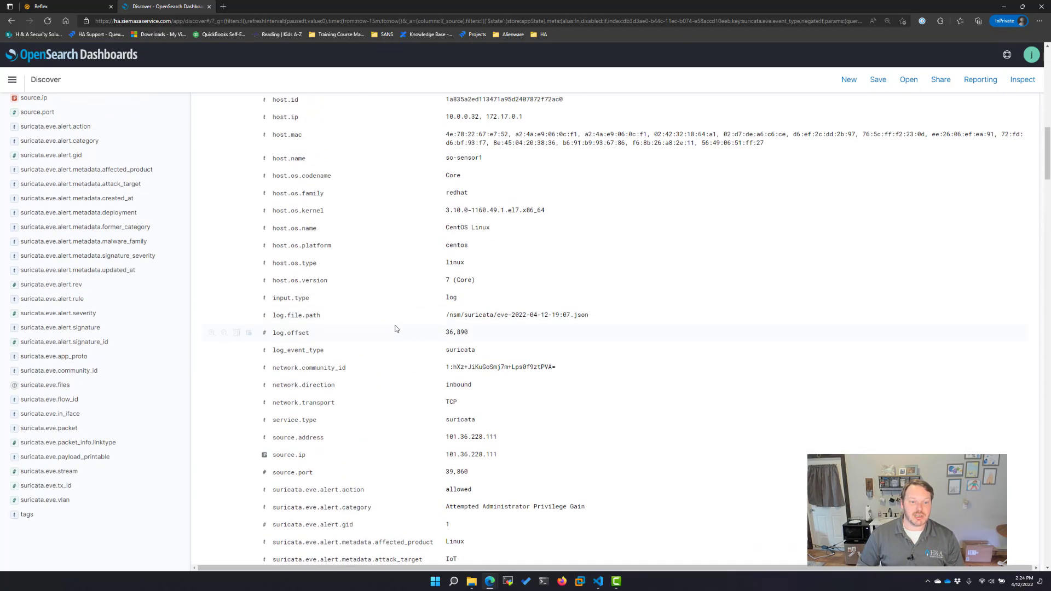
pyautogui.scroll(2, 393, 330)
pyautogui.doubleClick(279, 309)
pyautogui.hotkey('ctrl', 'c')
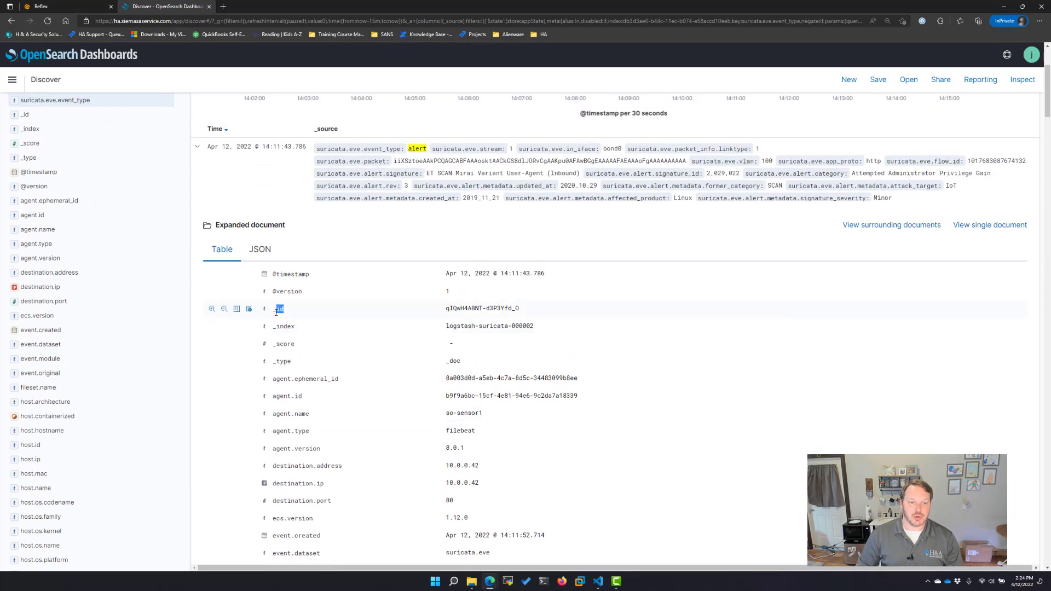
pyautogui.click(78, 7)
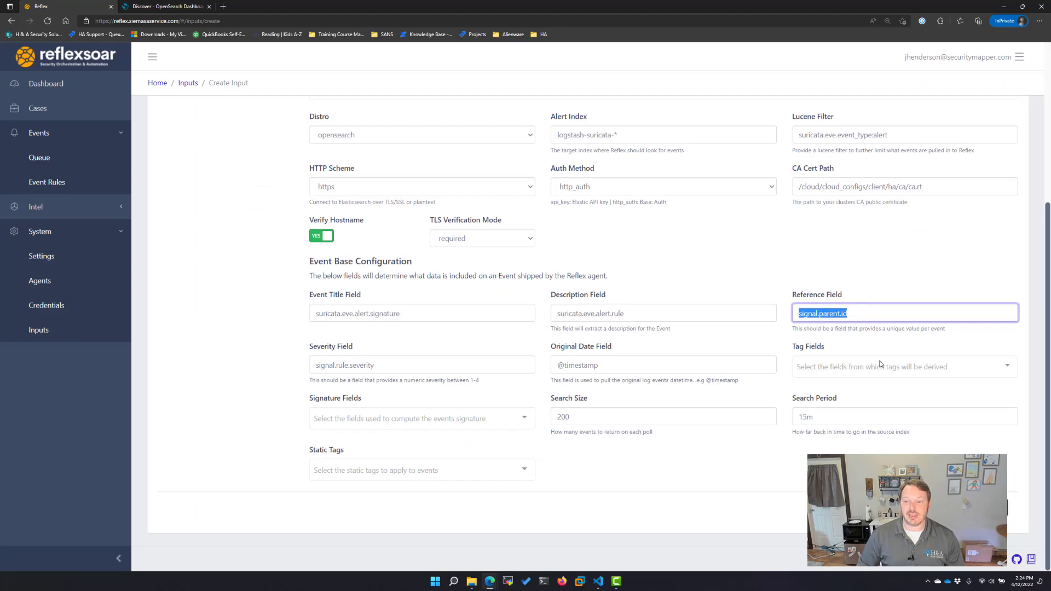
pyautogui.hotkey('ctrl', 'v')
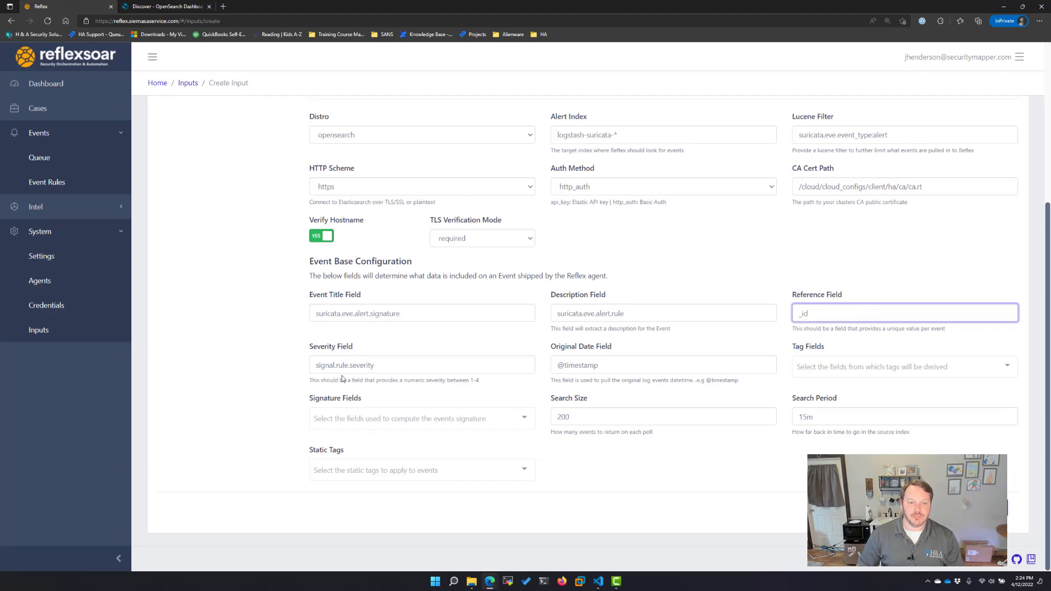
# - Set the severity field to suricata.eve.alert.severity
pyautogui.click(165, 6)
pyautogui.scroll(-10, 430, 392)
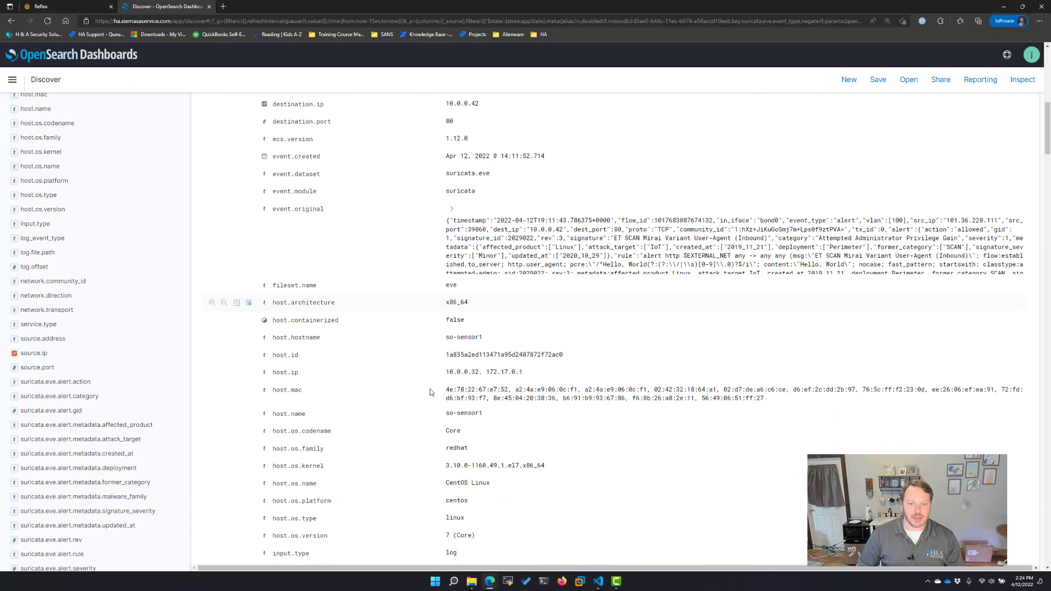
pyautogui.scroll(-9, 430, 392)
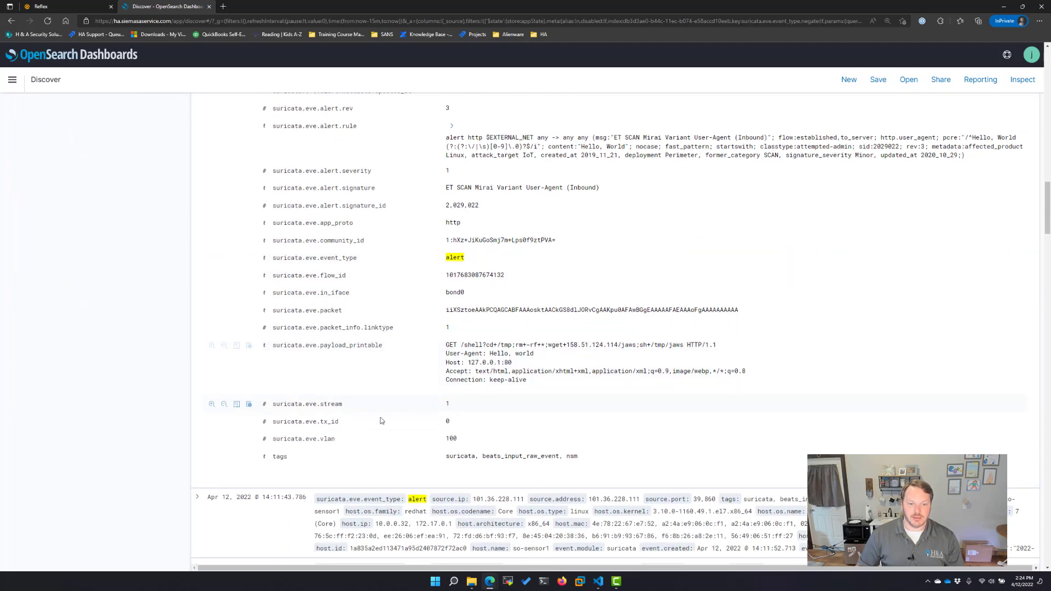
pyautogui.scroll(3, 326, 410)
pyautogui.doubleClick(347, 330)
pyautogui.tripleClick(347, 330)
pyautogui.hotkey('ctrl', 'c')
pyautogui.hotkey('ctrl', 'Tab')
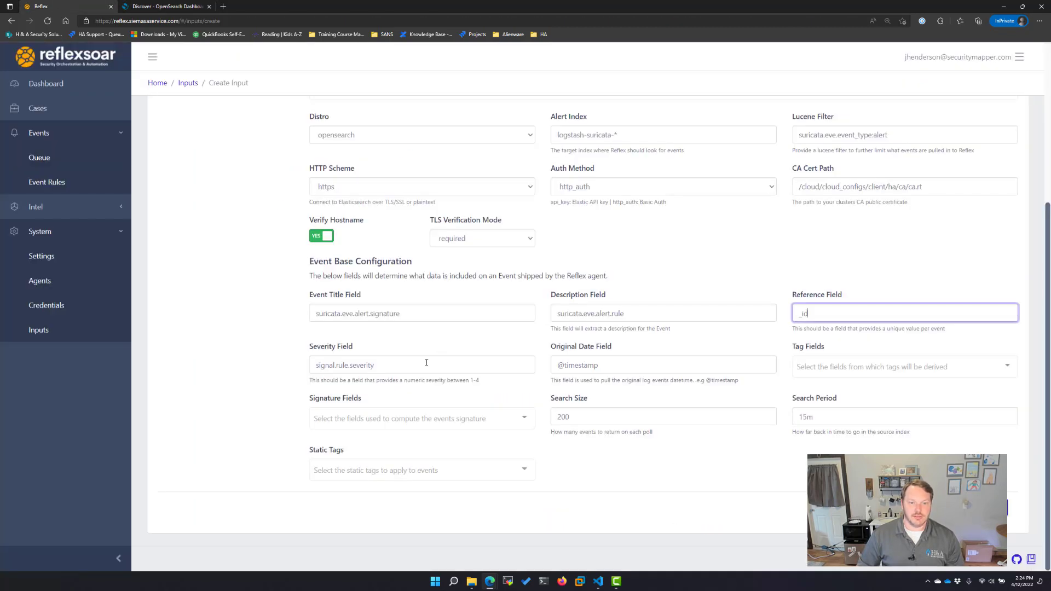
pyautogui.tripleClick(399, 365)
pyautogui.hotkey('ctrl', 'v')
pyautogui.moveTo(598, 365); pyautogui.dragTo(540, 371)
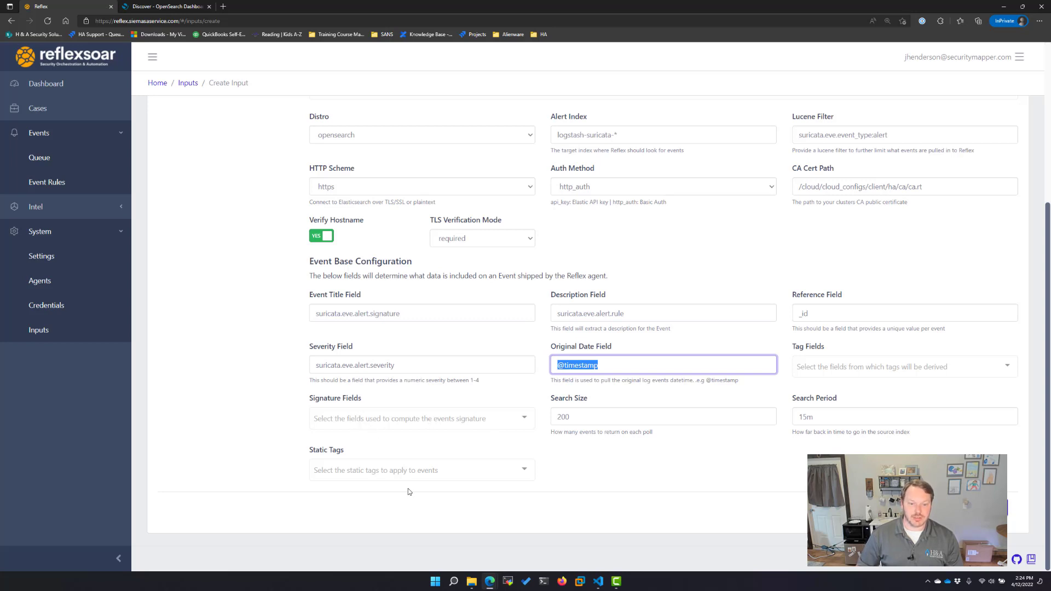
# - Add LAB as a static tag applied to the input's events
pyautogui.click(385, 472)
pyautogui.write('LAB')
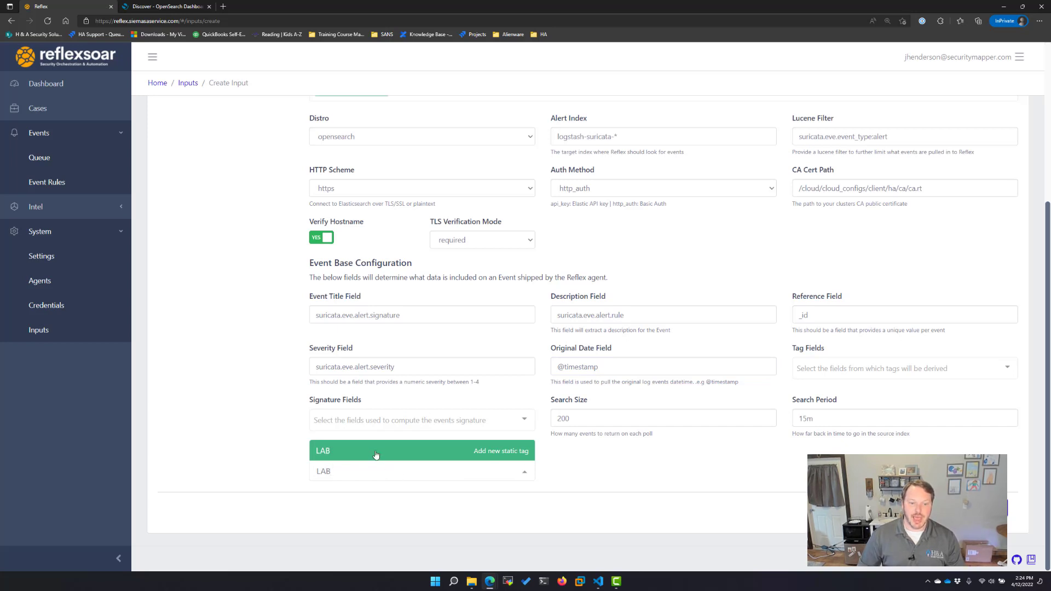
pyautogui.click(376, 455)
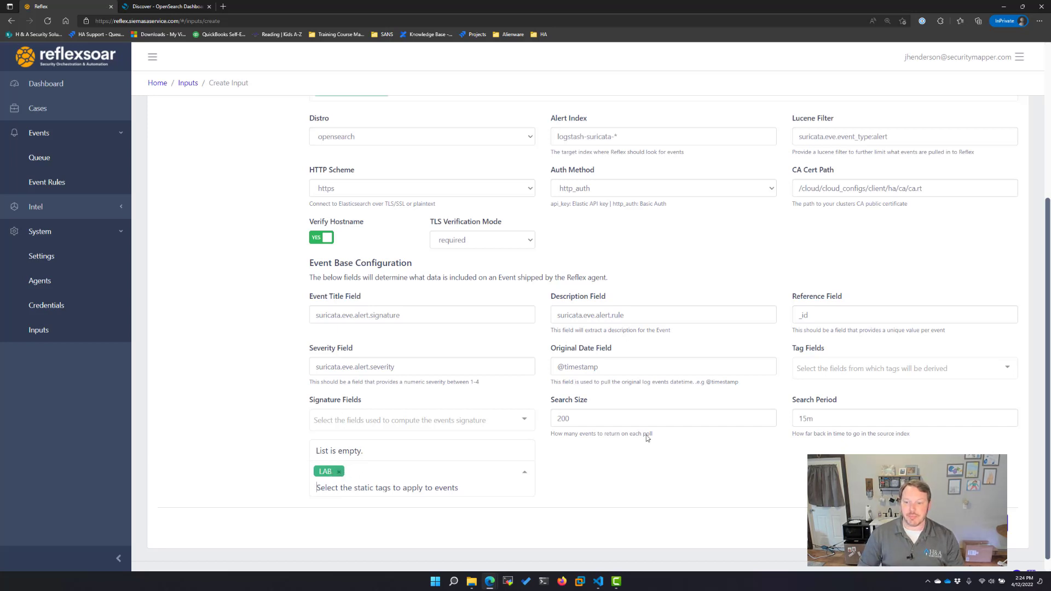
pyautogui.click(827, 370)
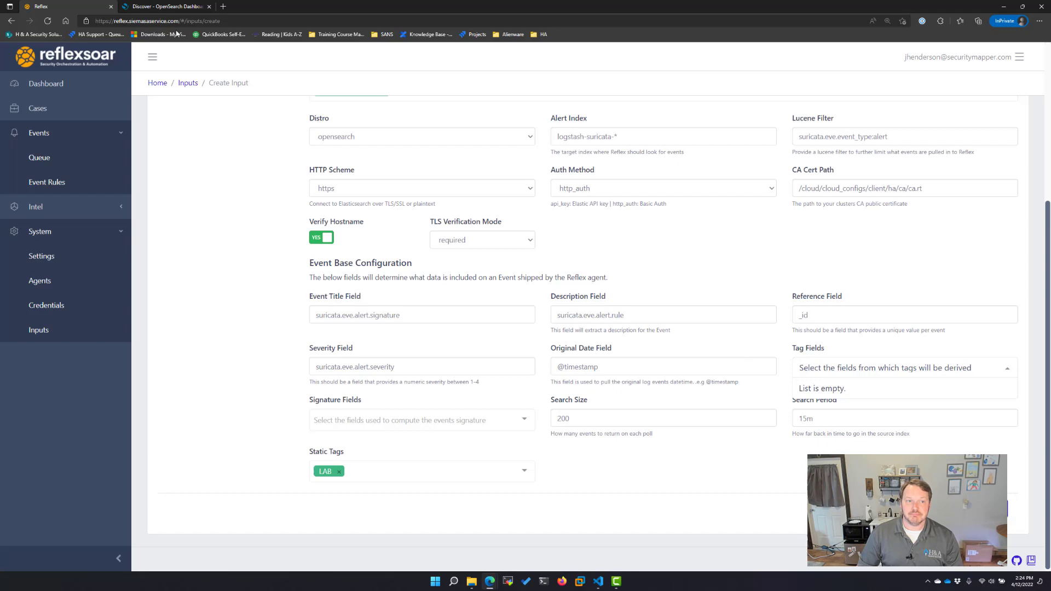
pyautogui.hotkey('ctrl', 'Tab')
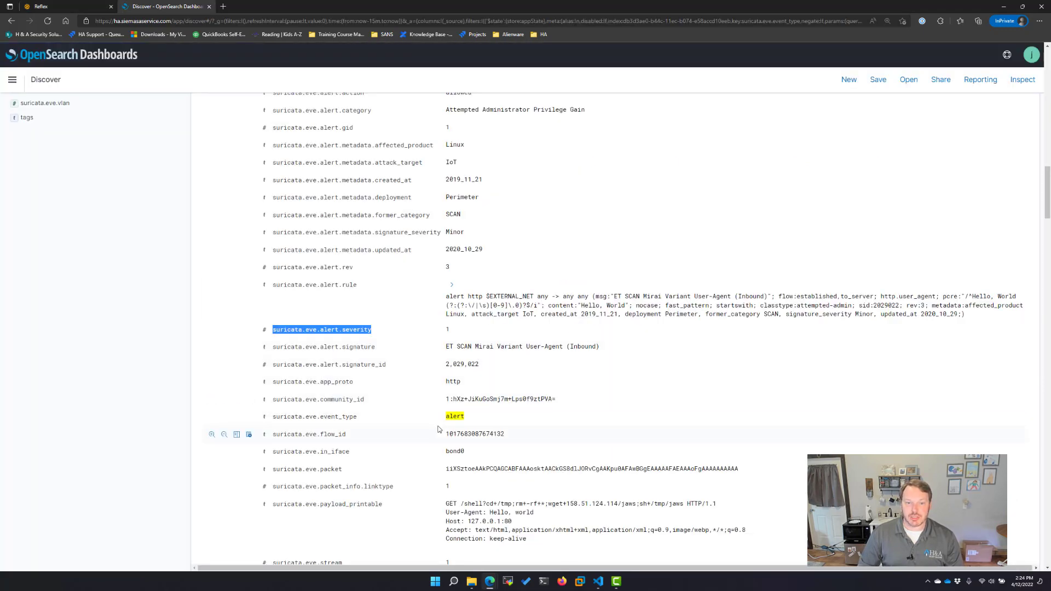
# - Add suricata.eve.alert.category as a tag field
pyautogui.scroll(3, 383, 328)
pyautogui.doubleClick(355, 269)
pyautogui.tripleClick(353, 268)
pyautogui.hotkey('ctrl', 'c')
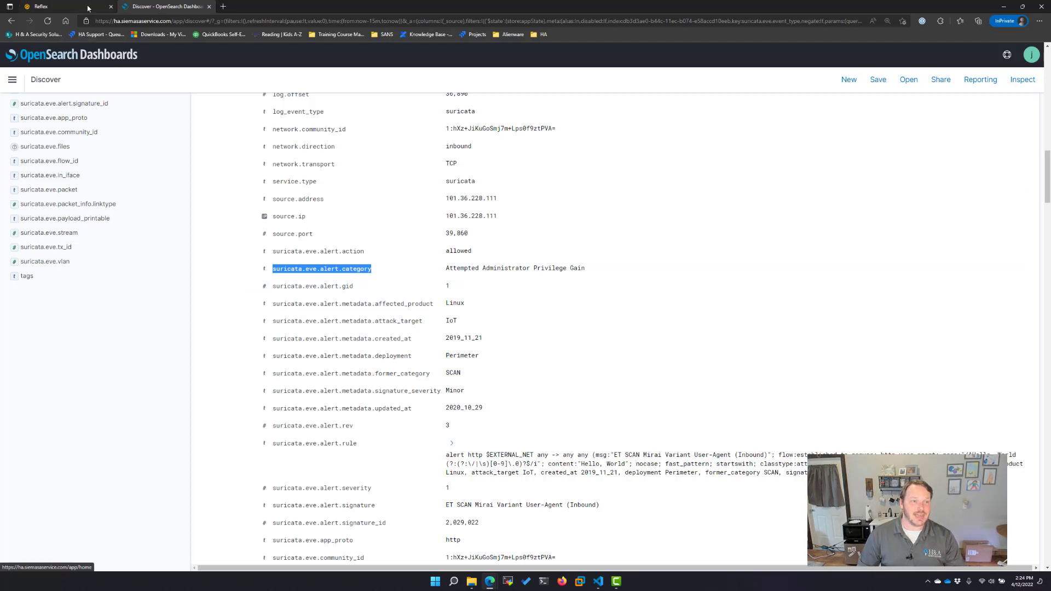
pyautogui.click(66, 6)
pyautogui.click(822, 370)
pyautogui.hotkey('ctrl', 'v')
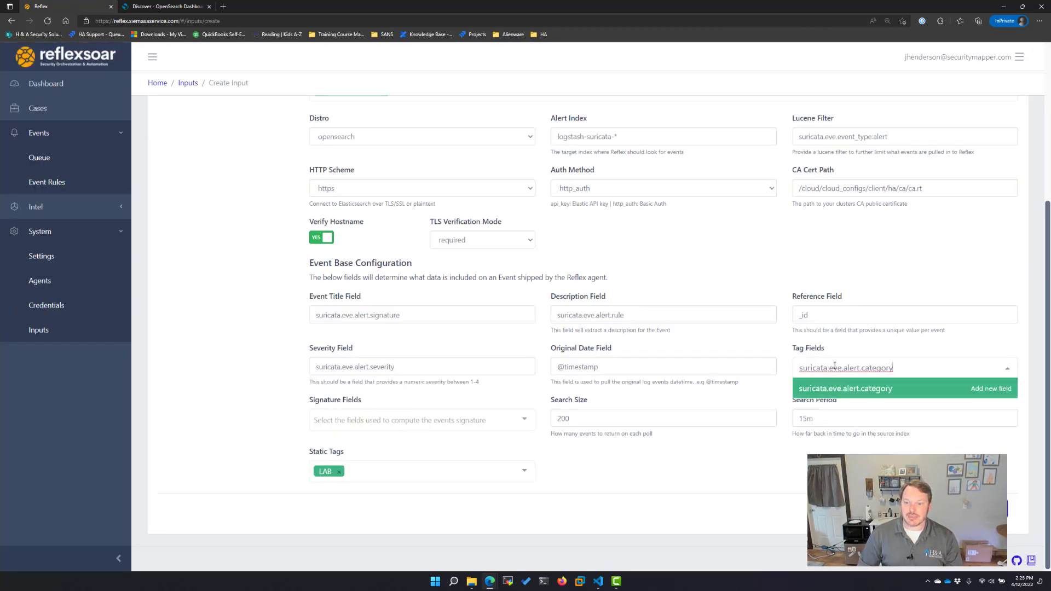
pyautogui.click(877, 388)
# - Add suricata.eve.in_iface as a second tag field
pyautogui.click(165, 6)
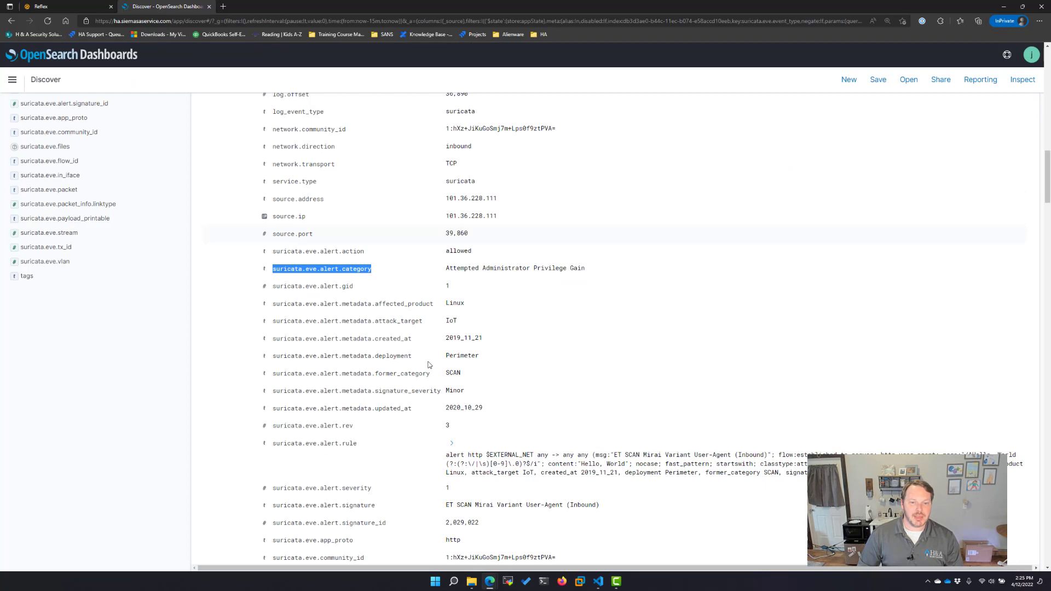
pyautogui.scroll(-6, 381, 416)
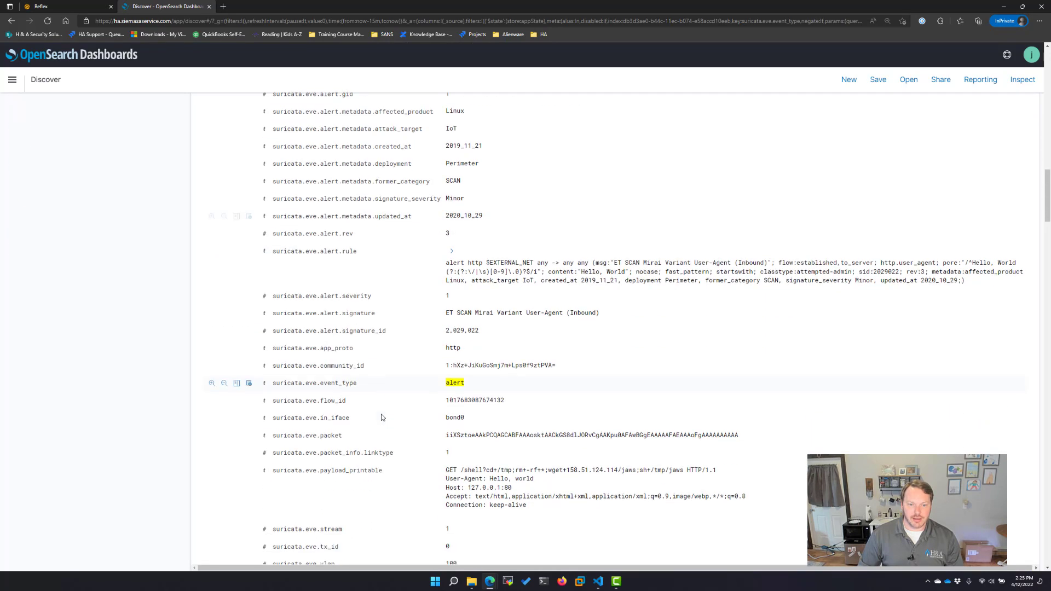
pyautogui.scroll(2, 381, 414)
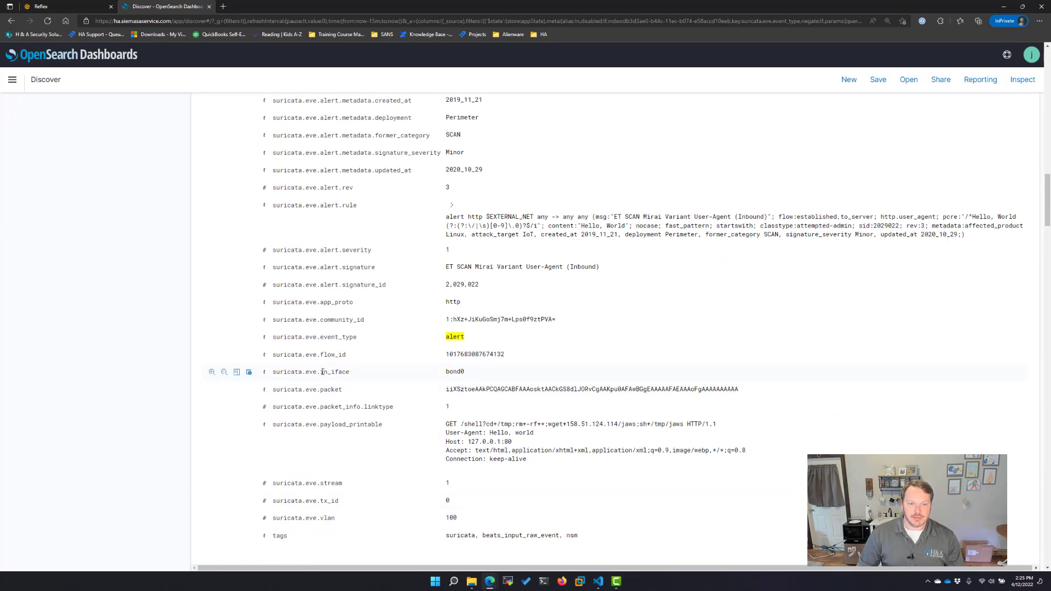
pyautogui.doubleClick(322, 372)
pyautogui.hotkey('ctrl', 'c')
pyautogui.click(41, 7)
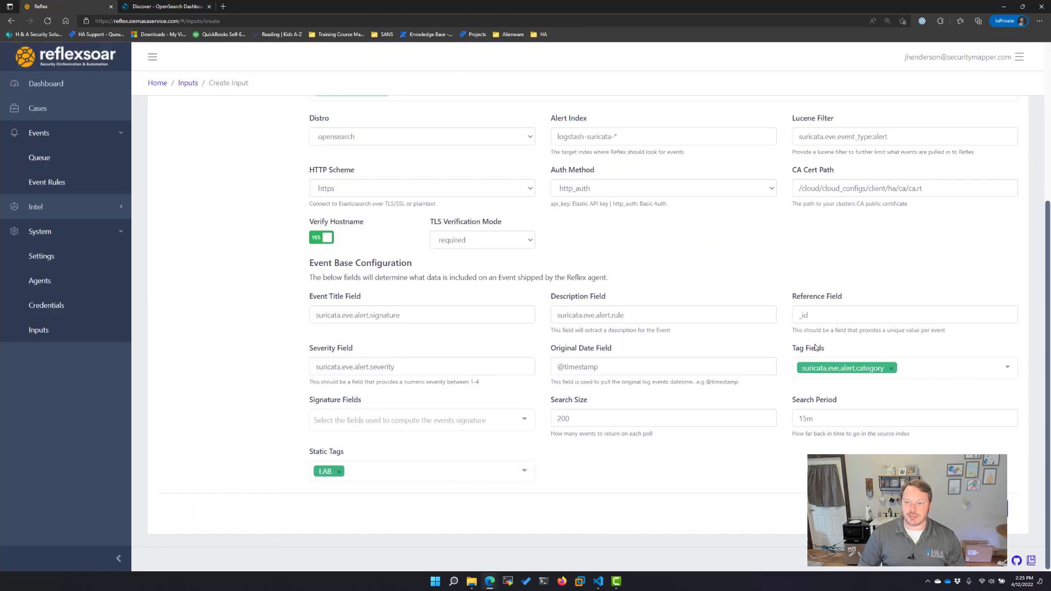
pyautogui.click(926, 372)
pyautogui.hotkey('ctrl', 'v')
pyautogui.press('Return')
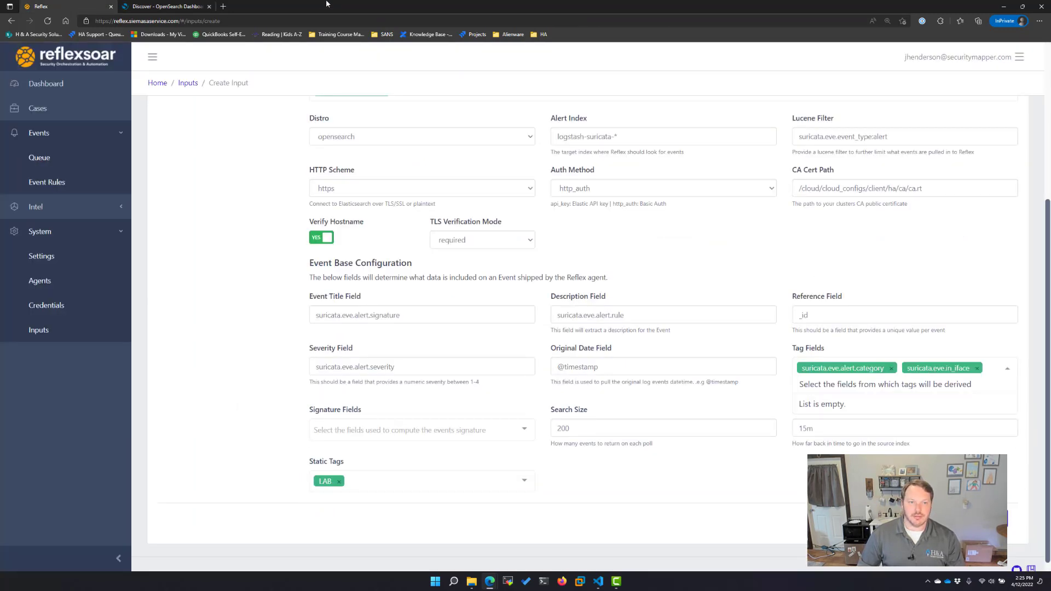
# - Add host.hostname as the third tag field
pyautogui.click(151, 6)
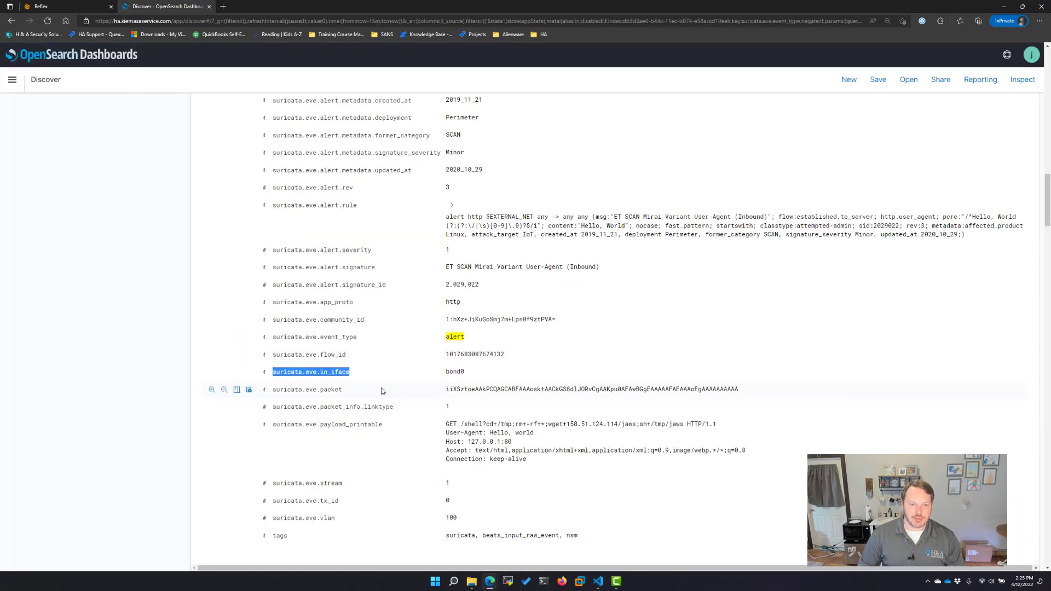
pyautogui.scroll(6, 364, 384)
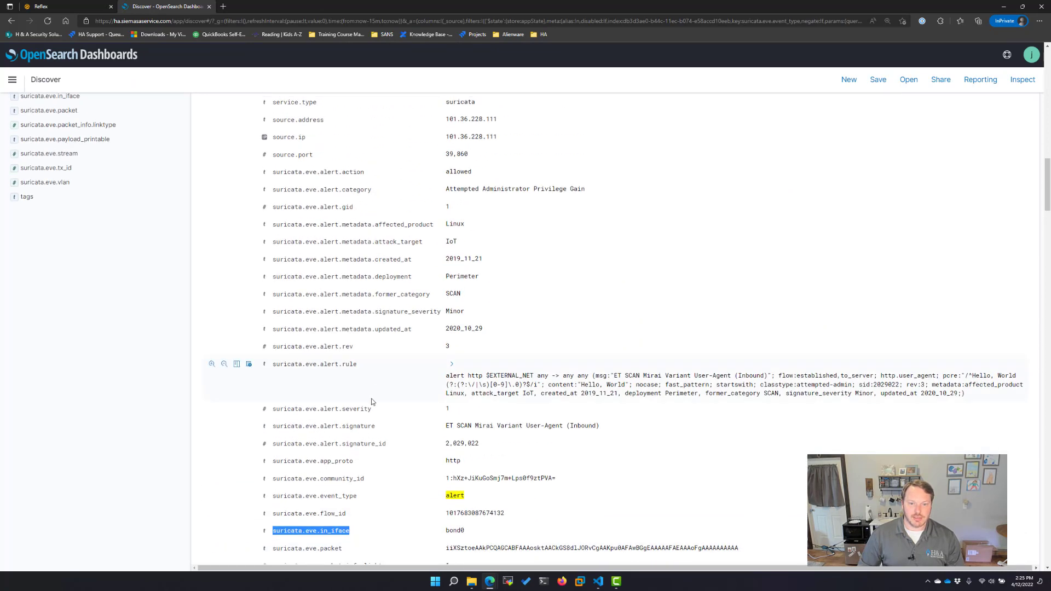
pyautogui.scroll(5, 372, 402)
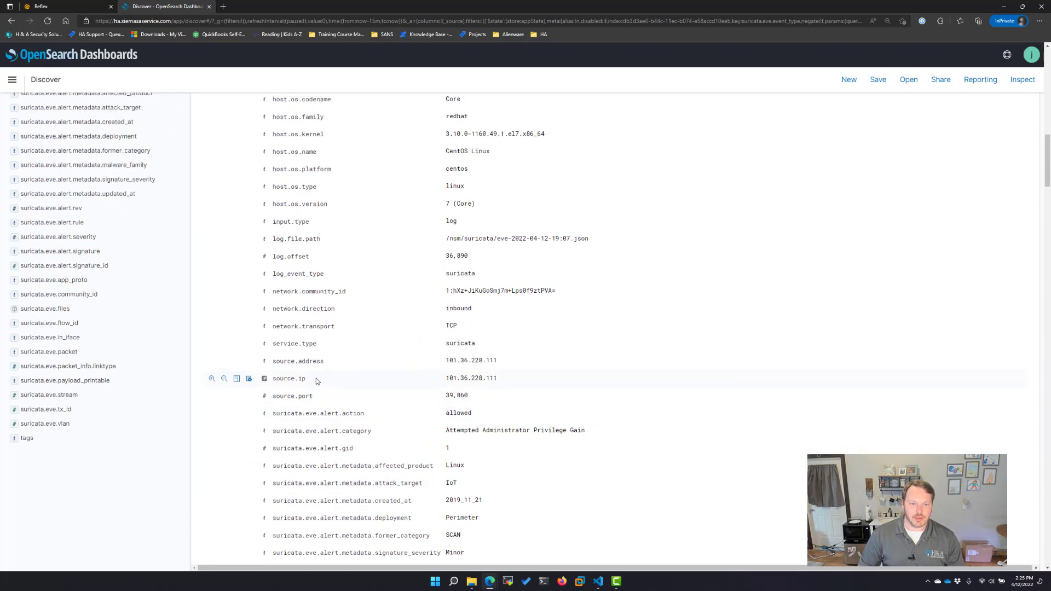
pyautogui.scroll(3, 323, 381)
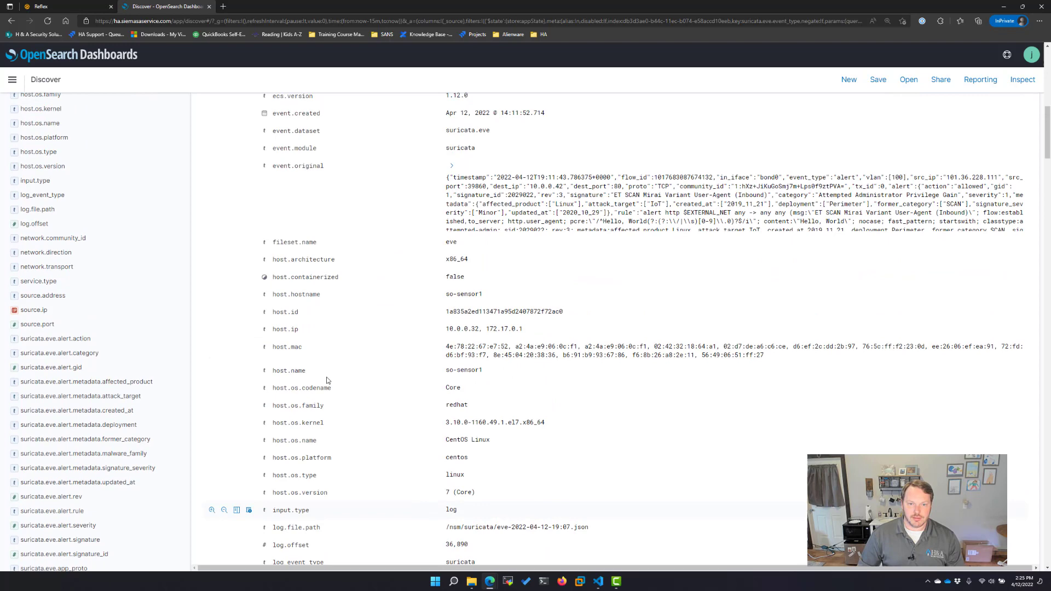
pyautogui.moveTo(322, 320); pyautogui.dragTo(272, 320)
pyautogui.hotkey('ctrl', 'c')
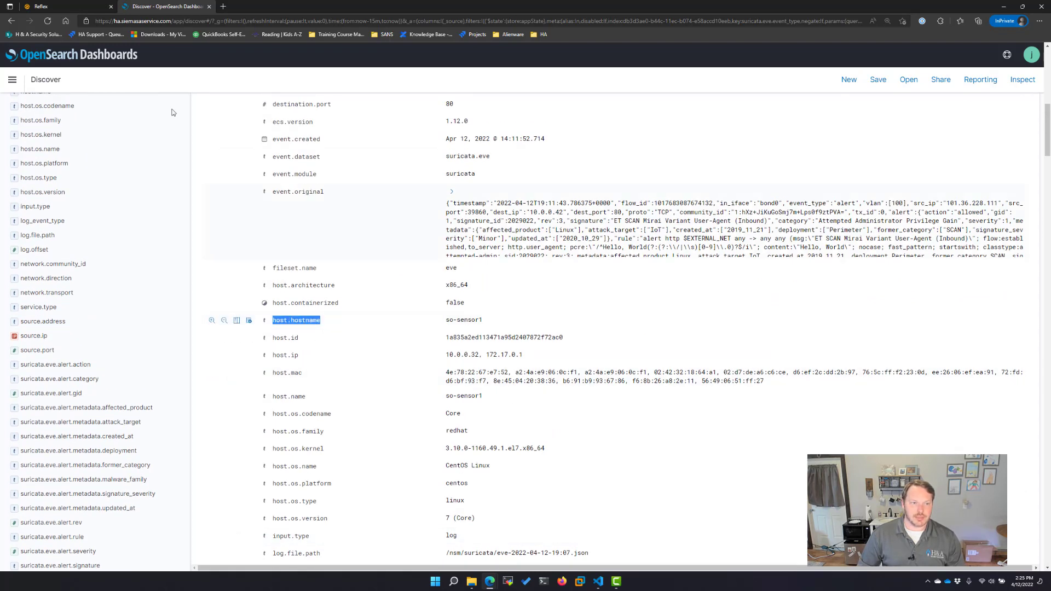
pyautogui.click(65, 6)
pyautogui.click(969, 378)
pyautogui.hotkey('ctrl', 'v')
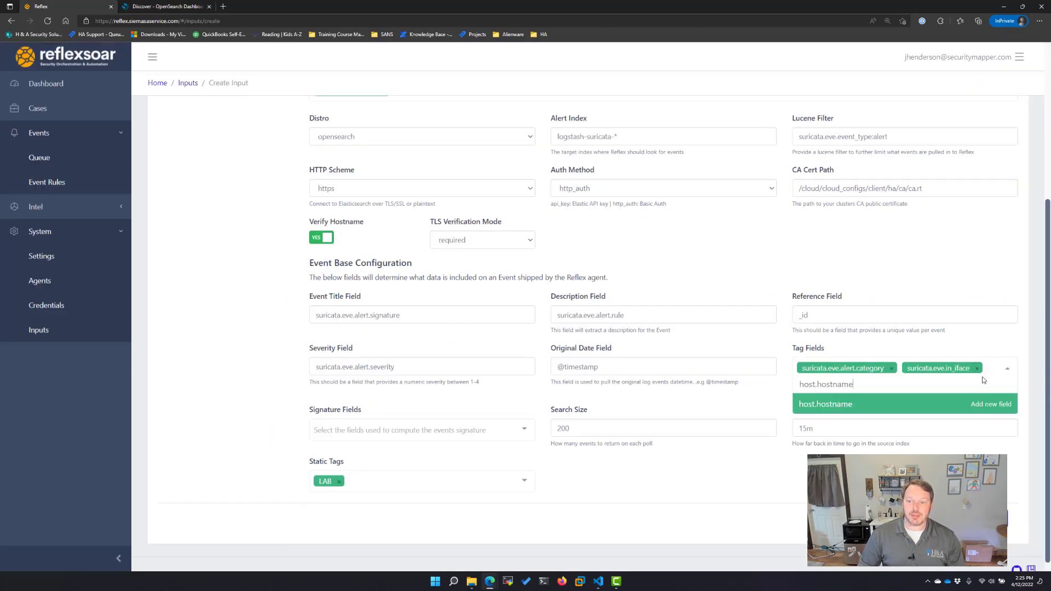
pyautogui.click(956, 404)
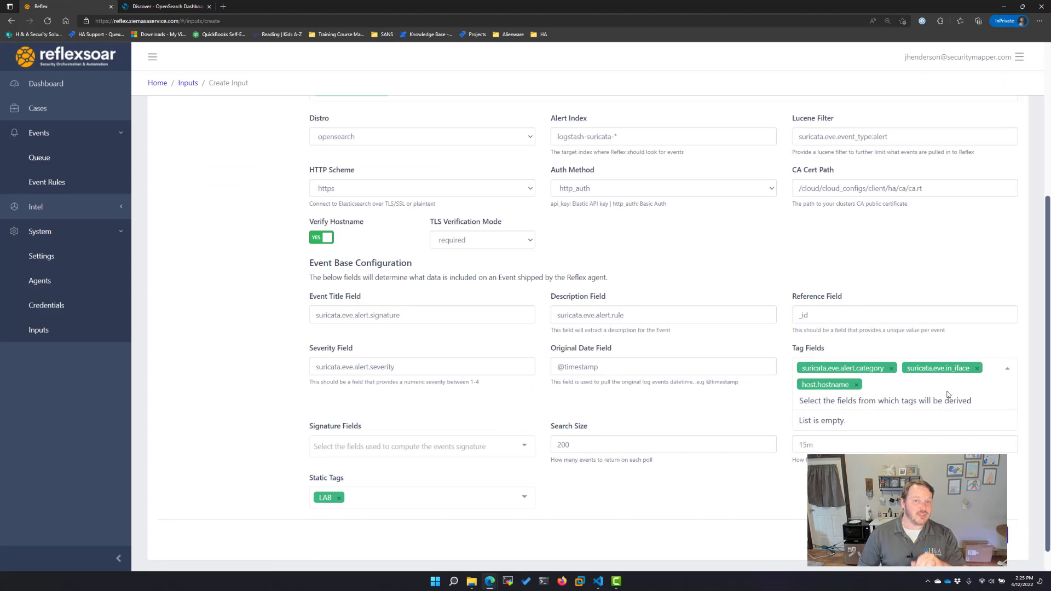